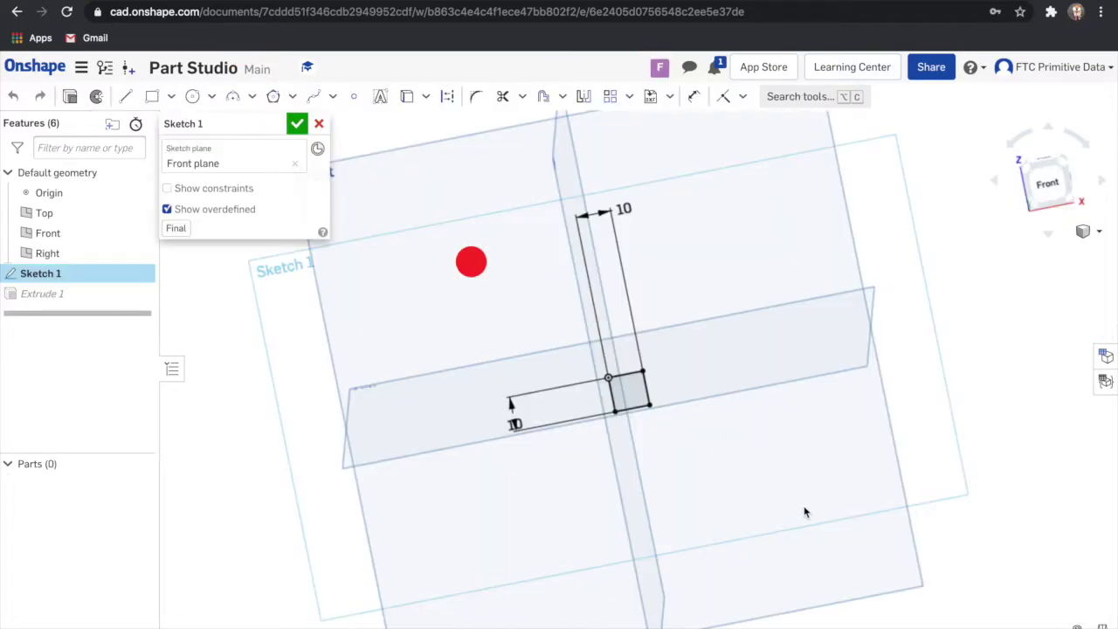
Step: Orbit the view around Part 1, the small block extruded from the 10 by 10 sketch
mouse_move(819, 446)
right_mouse_down()
mouse_move(823, 469)
mouse_move(758, 402)
mouse_move(807, 404)
right_mouse_up()
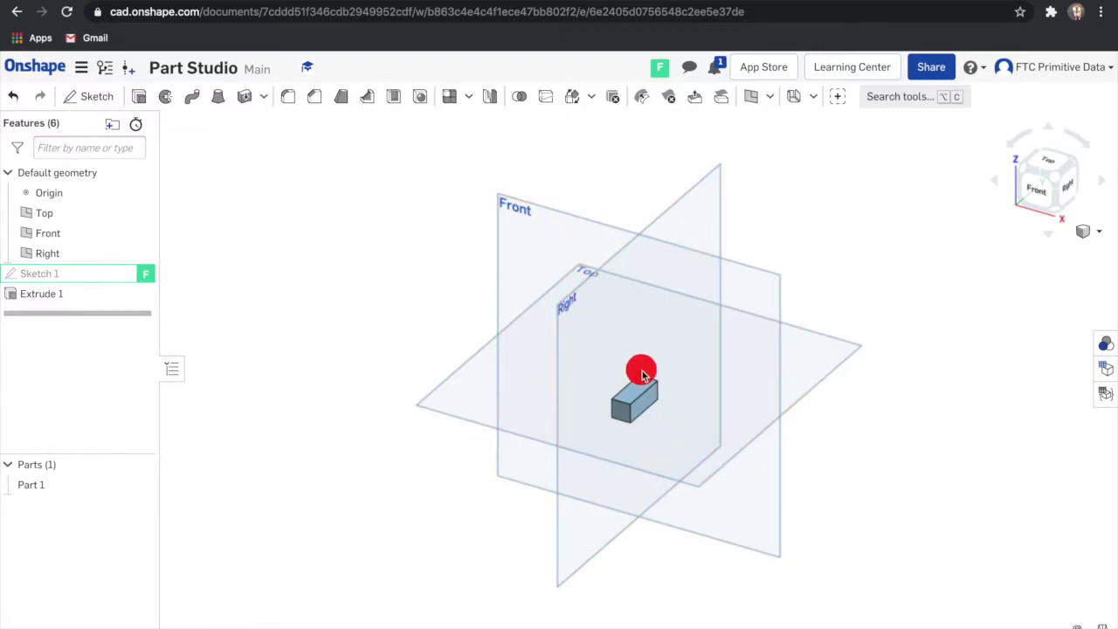
Step: Reorient the view around the block, then turn off the Top plane's visibility
mouse_move(645, 424)
right_mouse_down()
mouse_move(644, 391)
mouse_move(739, 443)
mouse_move(748, 496)
right_mouse_up()
scroll(569, 352, "up", 5)
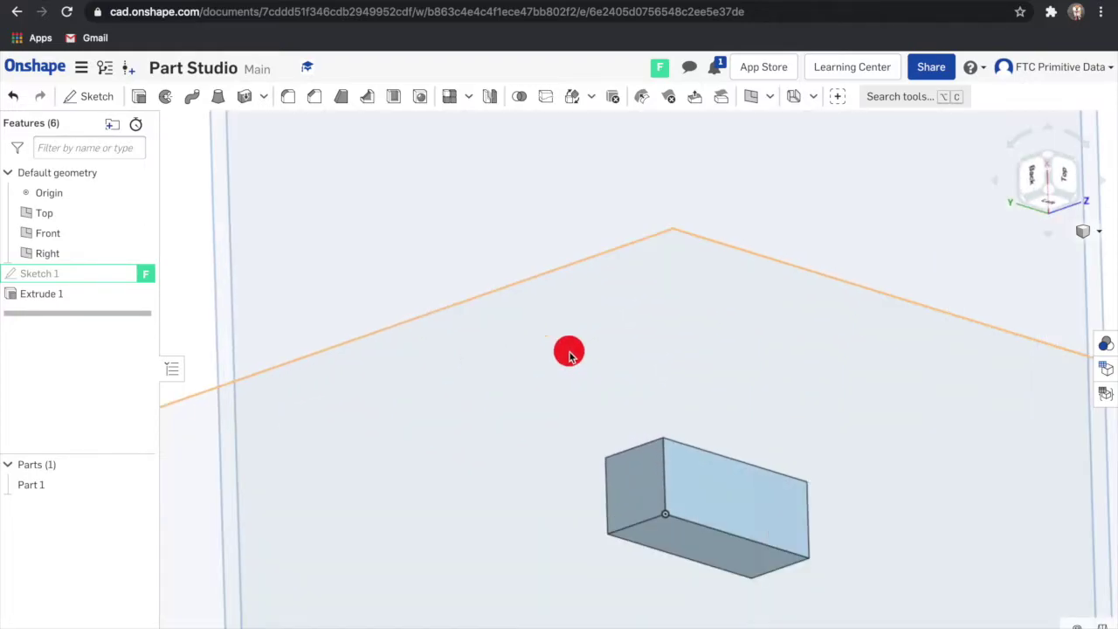
scroll(681, 433, "down", 2)
middle_click_drag(682, 433, 599, 362)
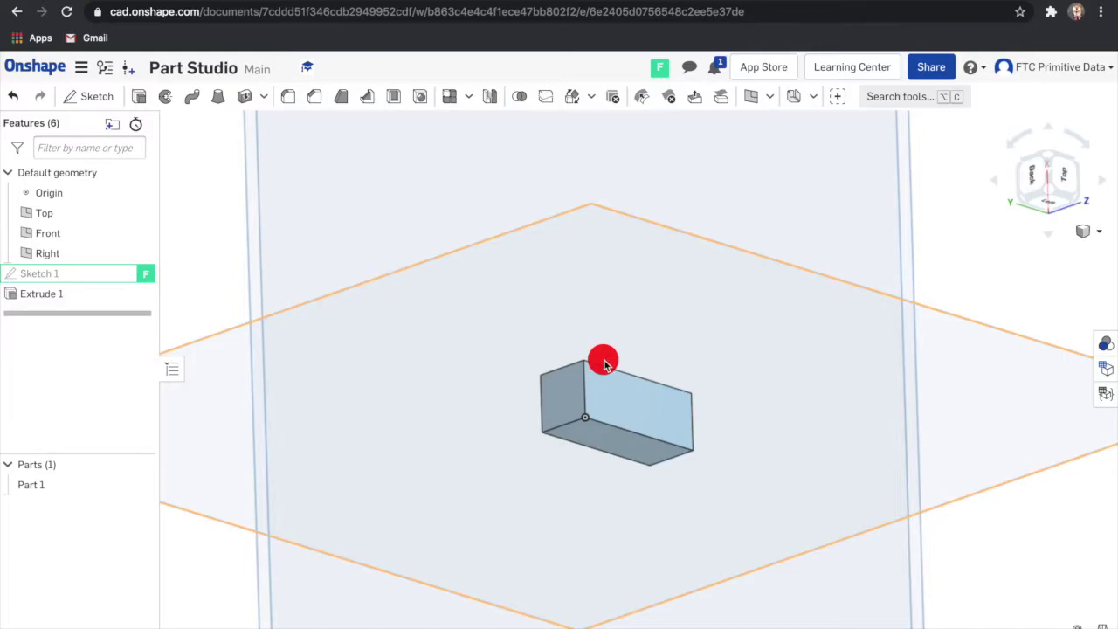
mouse_move(712, 456)
right_mouse_down()
mouse_move(632, 461)
mouse_move(618, 425)
mouse_move(556, 393)
mouse_move(524, 410)
right_mouse_up()
scroll(572, 410, "down", 5)
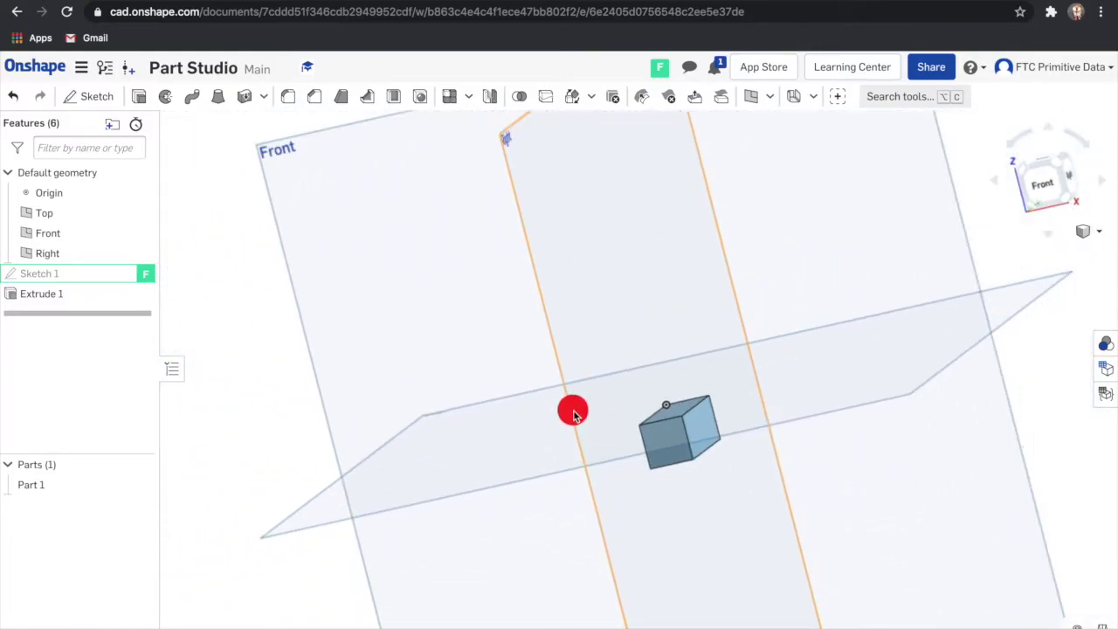
left_click_drag(428, 345, 452, 359)
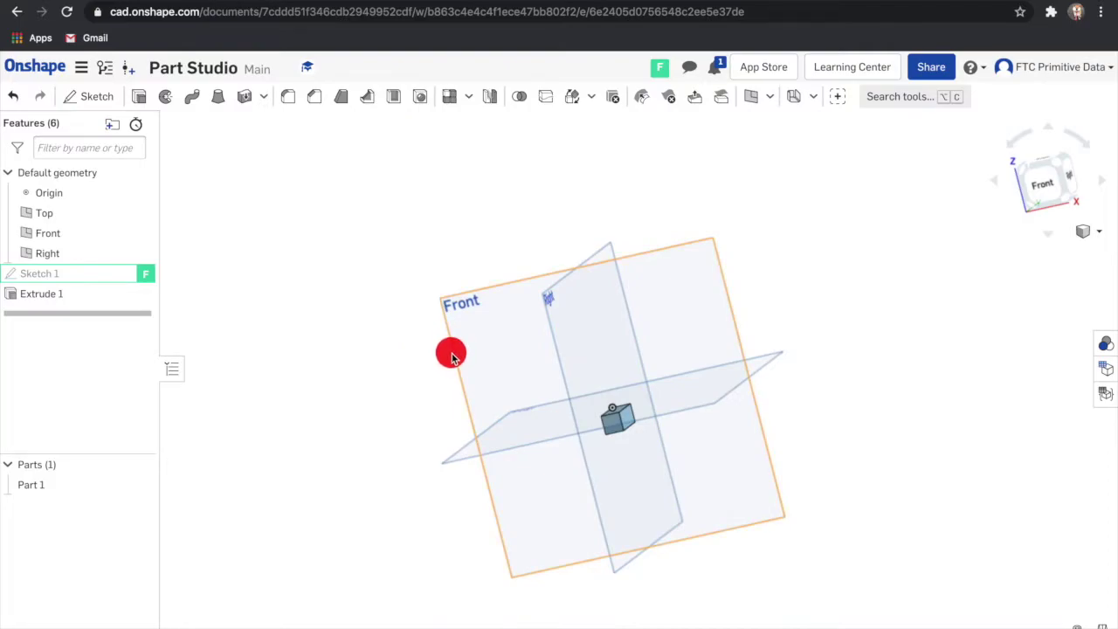
left_click_drag(452, 357, 459, 317)
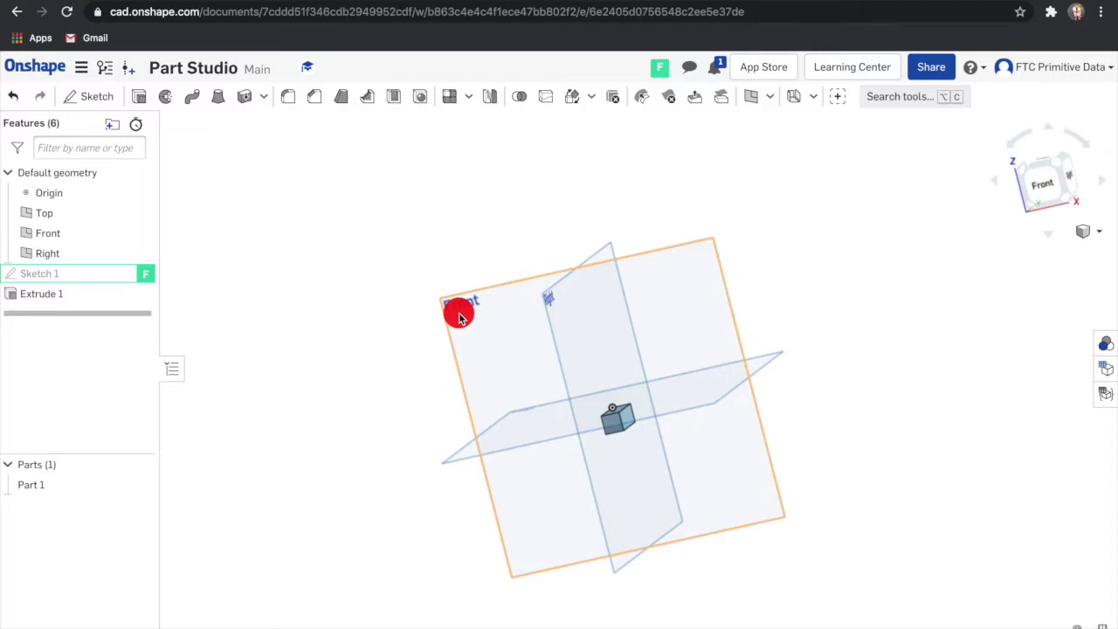
left_click(136, 212)
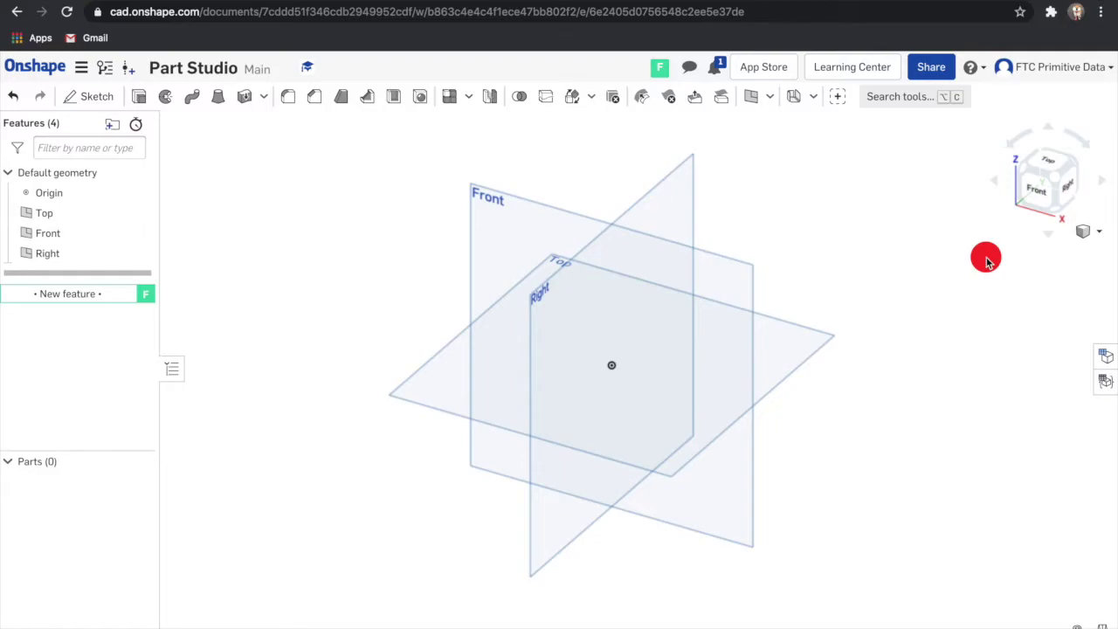
Step: Begin a new Sketch 1 with the Front plane as its sketch plane
left_click(87, 97)
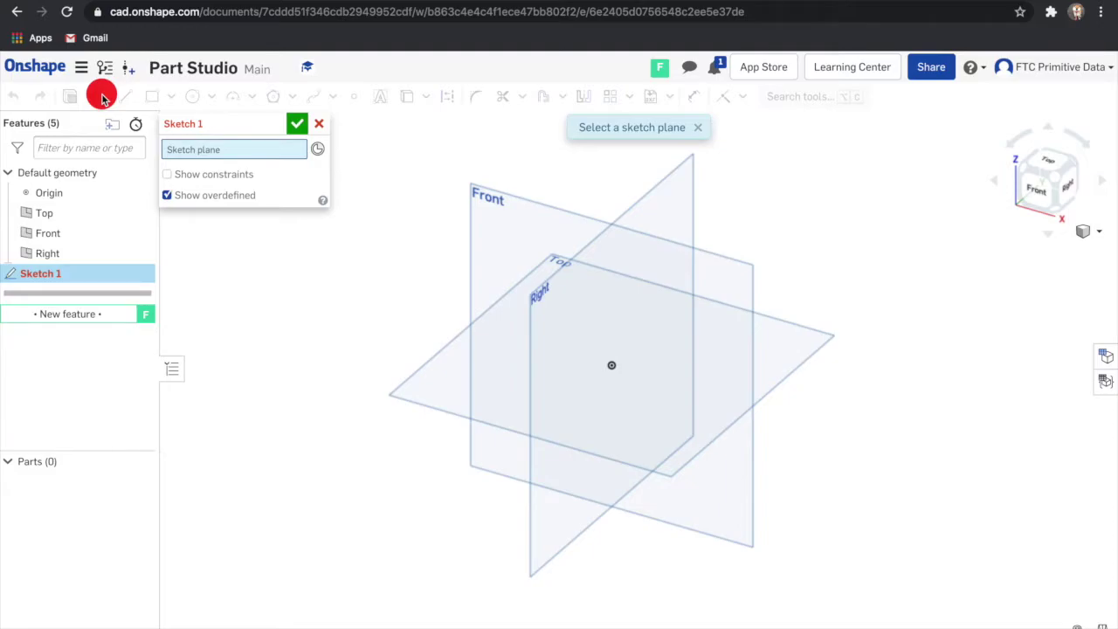
left_click(524, 258)
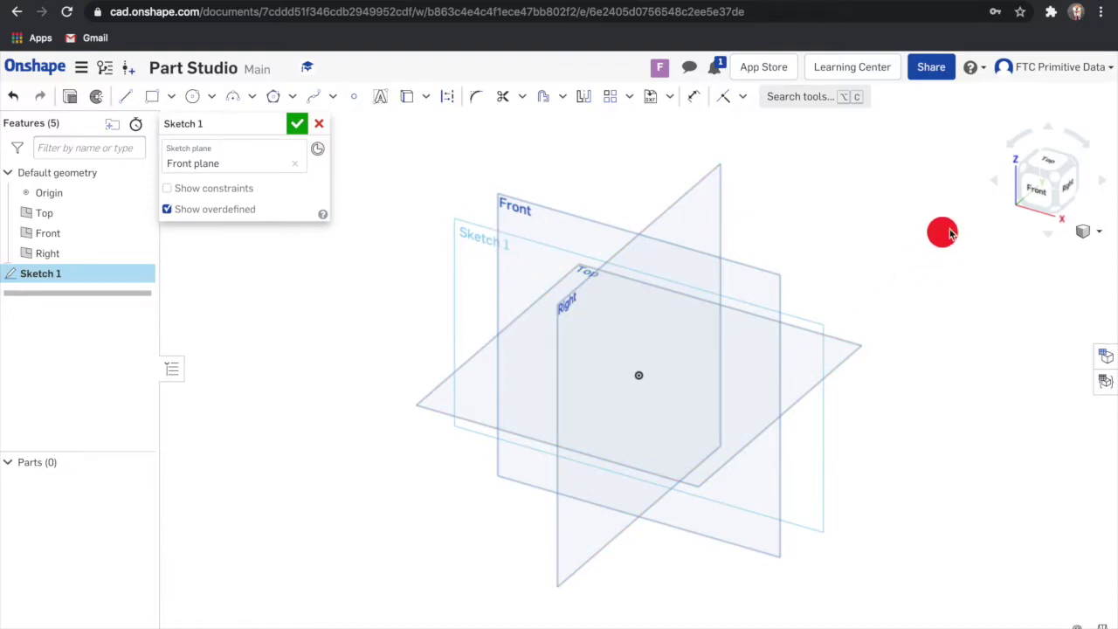
Step: Face the Front plane and draw a closed triangle in the upper-left quadrant
left_click(1034, 204)
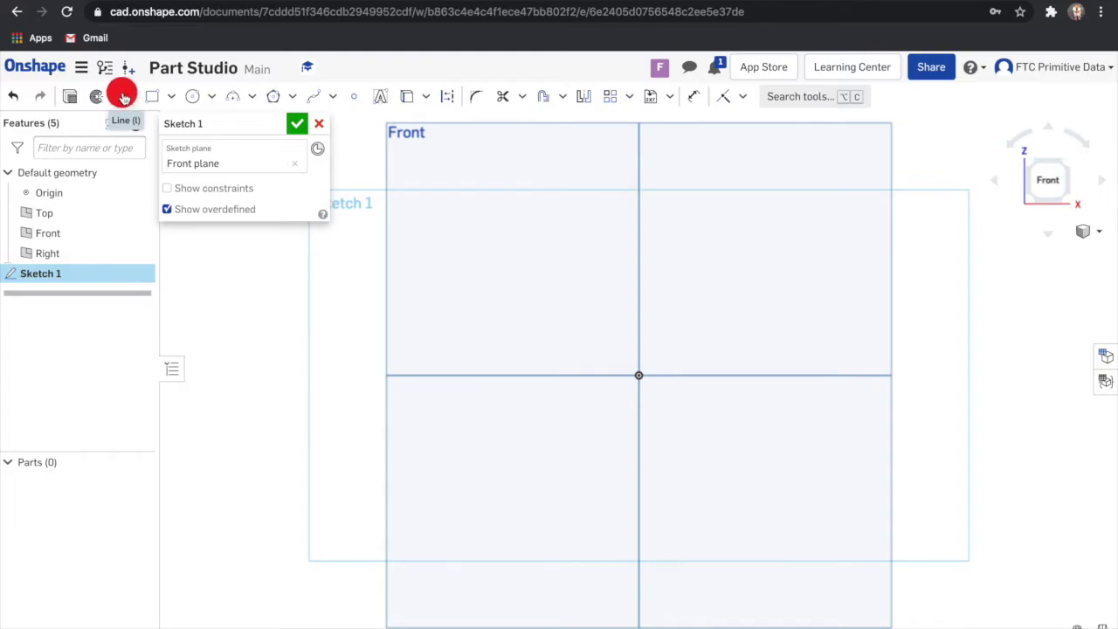
left_click(124, 96)
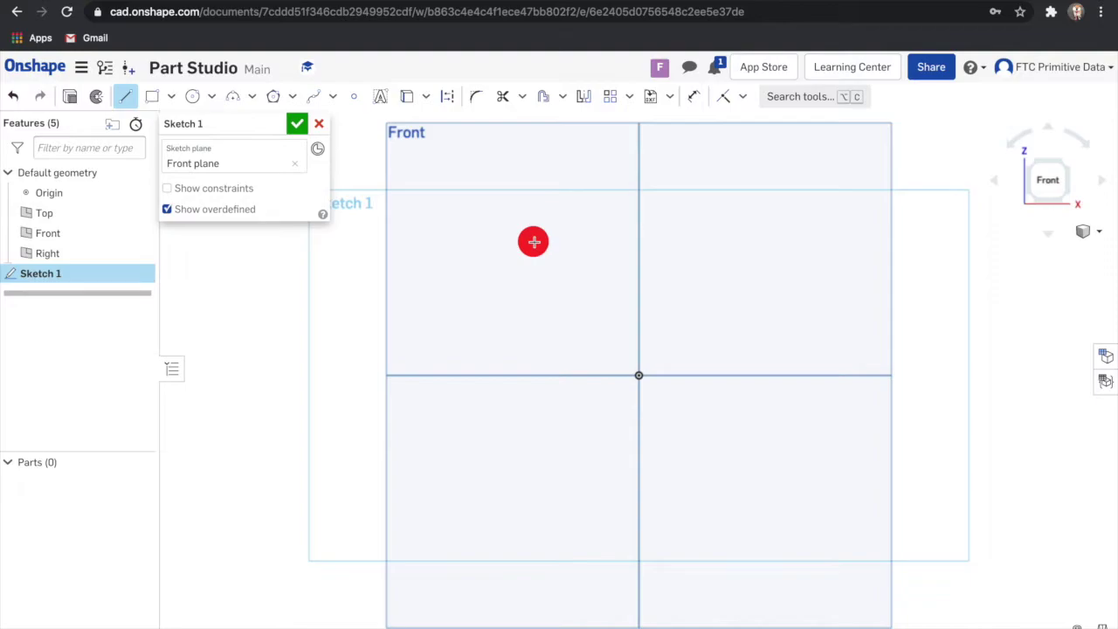
left_click(534, 242)
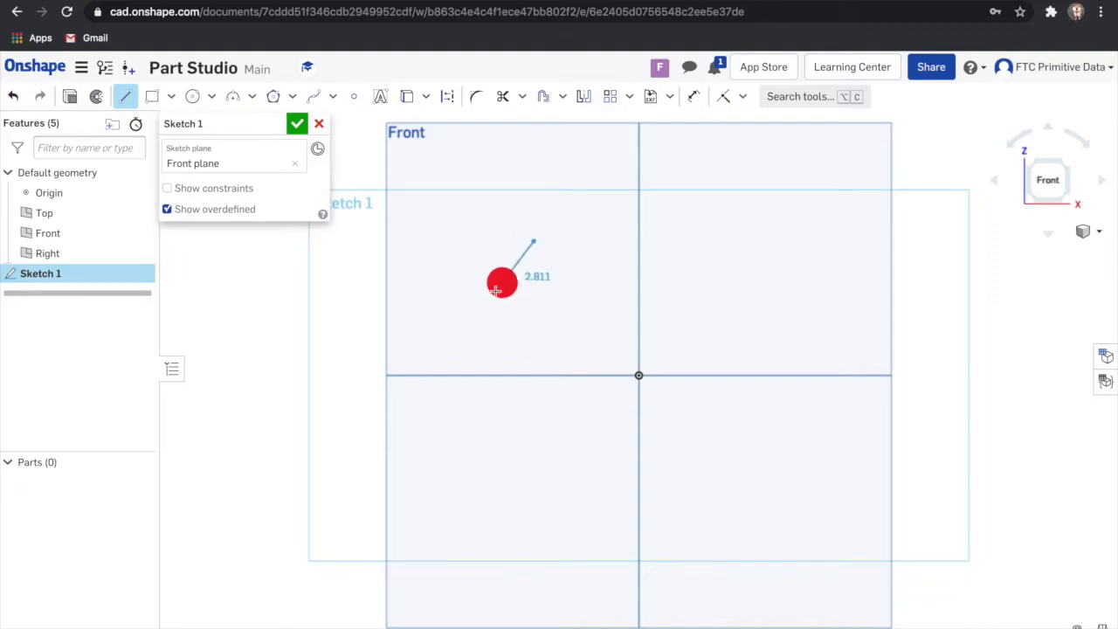
left_click(487, 300)
left_click(550, 288)
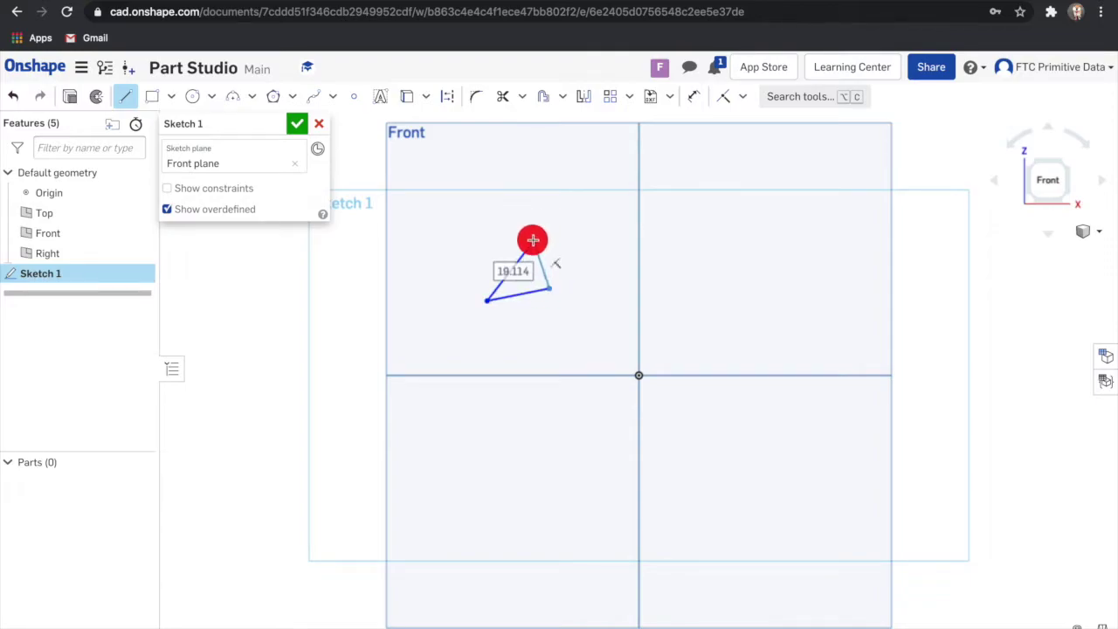
left_click(534, 242)
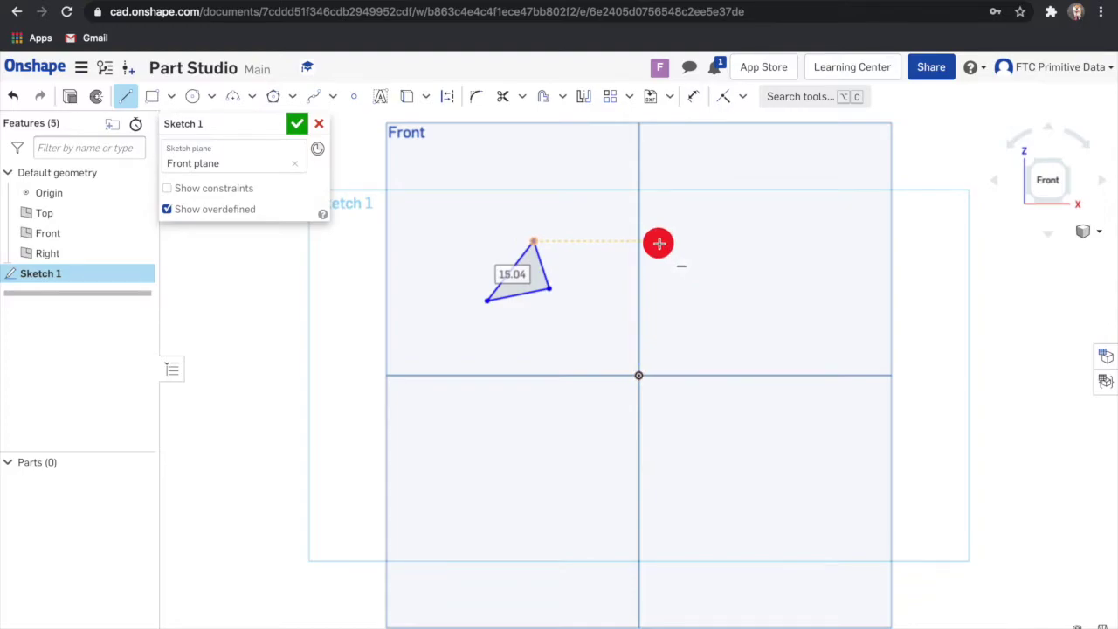
Step: Draw a slanted line from the upper right down to the horizontal axis
left_click(759, 243)
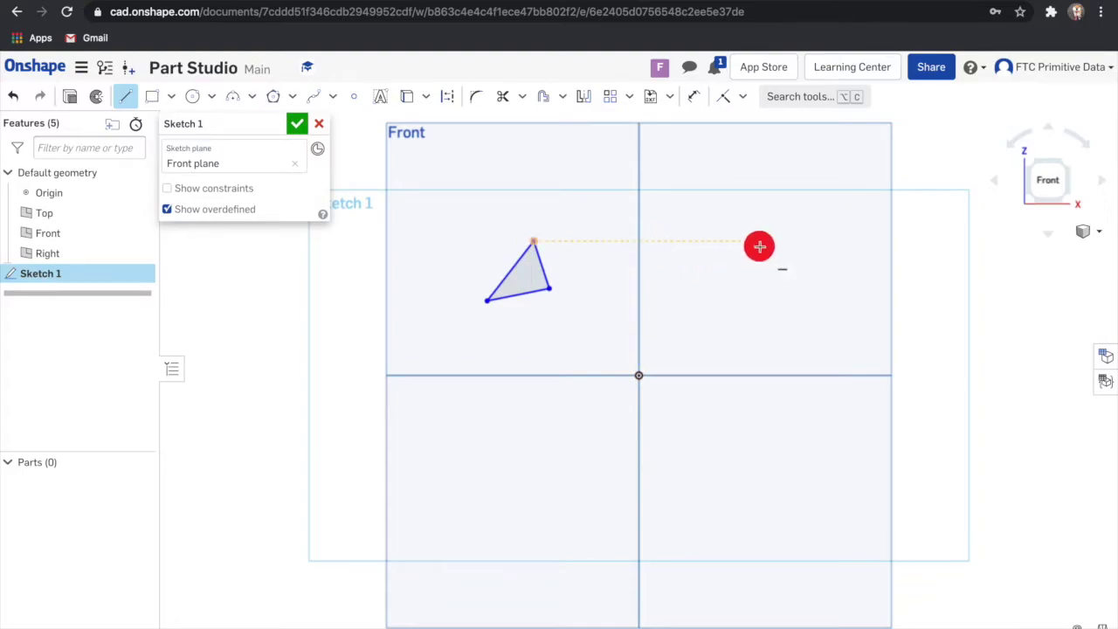
left_click_drag(782, 356, 780, 380)
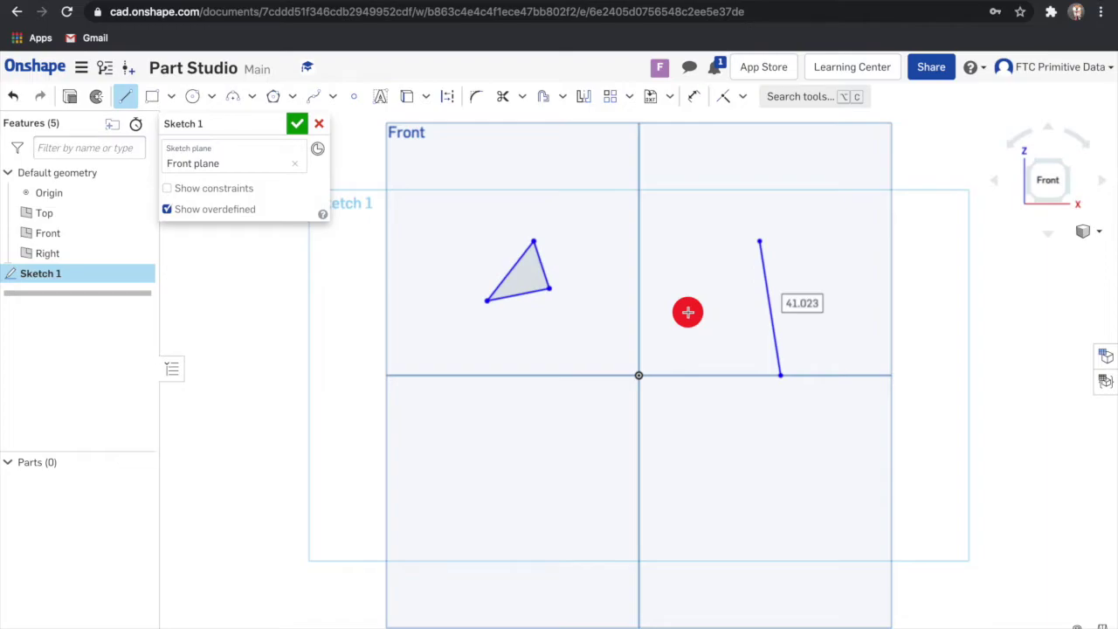
key("Escape")
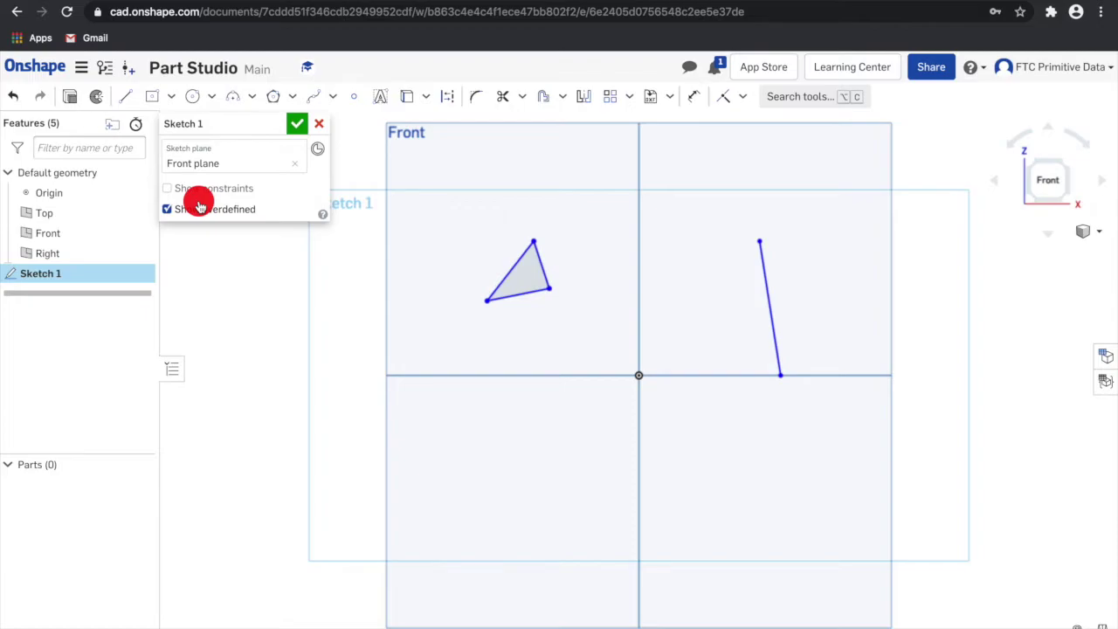
Step: Draw a corner rectangle in the lower-left quadrant
key("g")
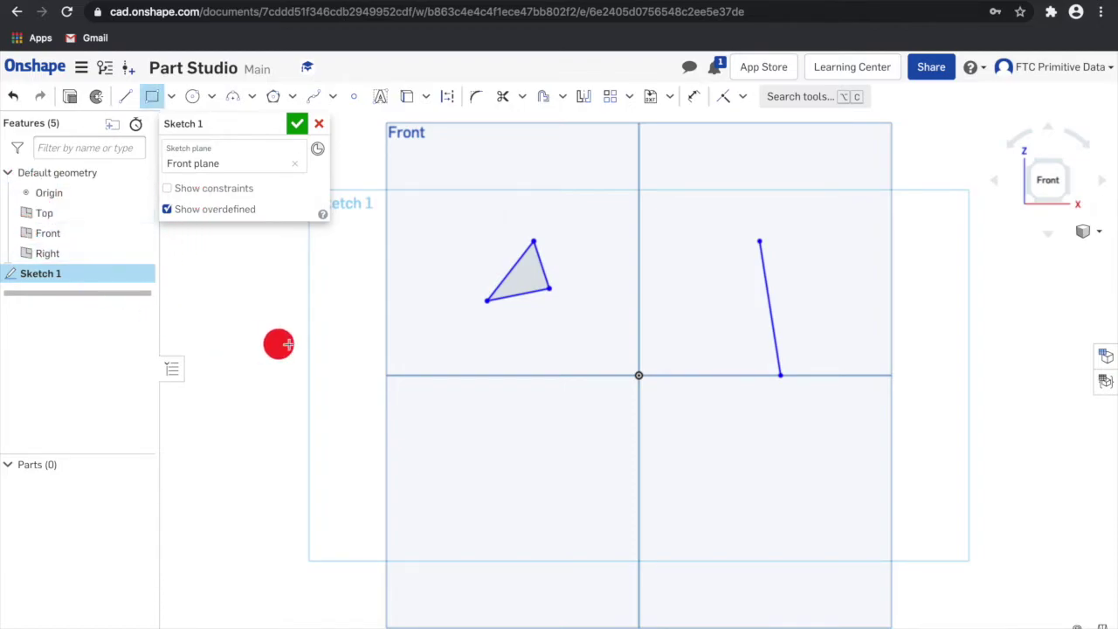
left_click(398, 395)
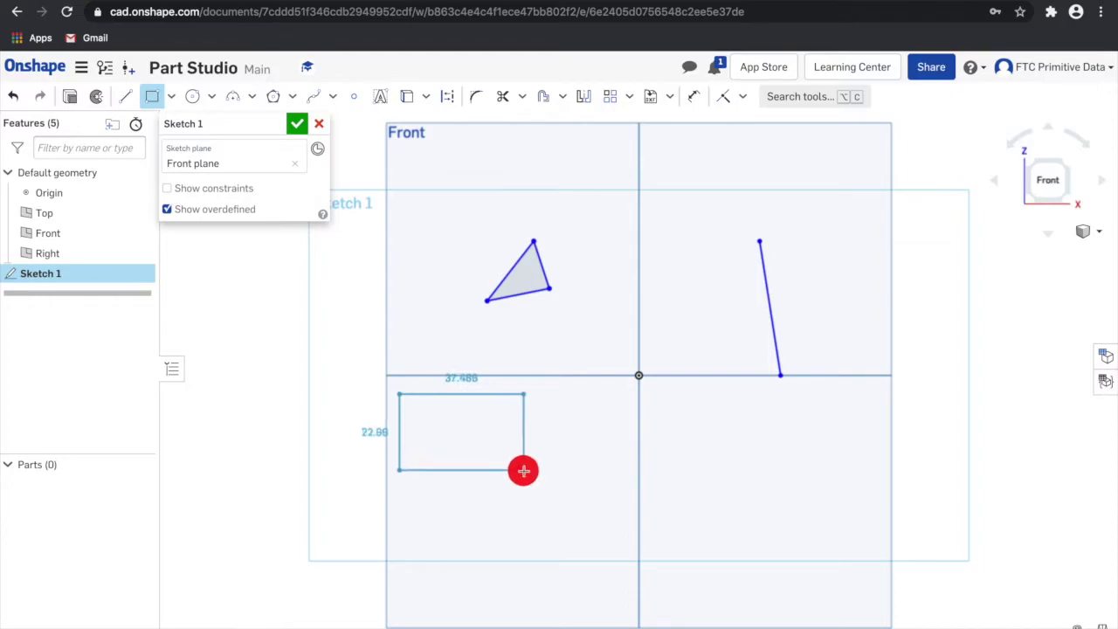
left_click(524, 471)
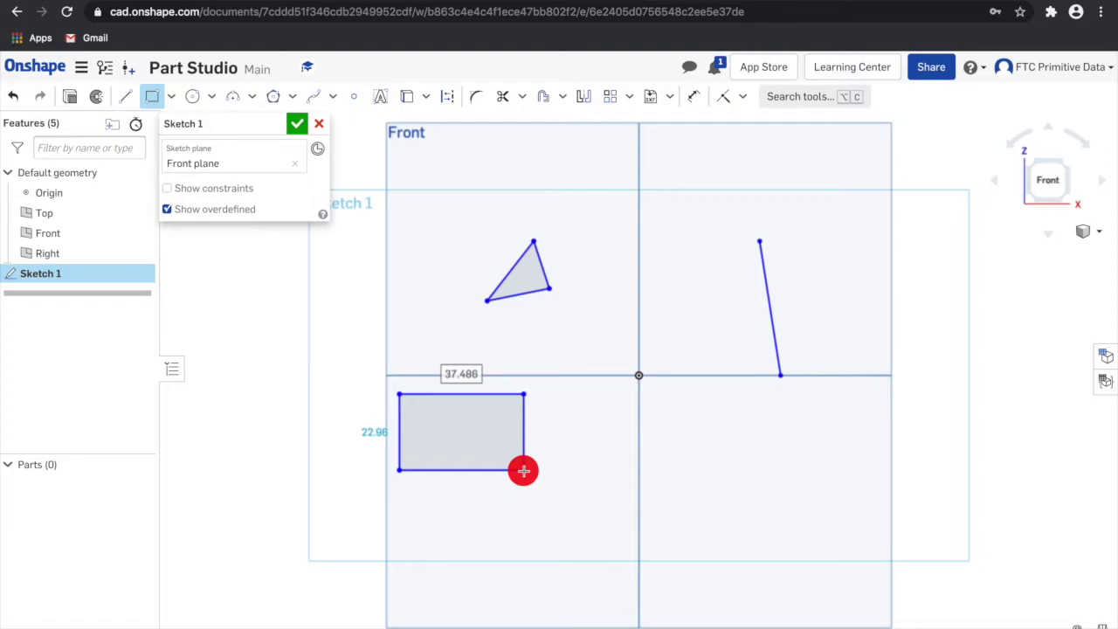
left_click(523, 471)
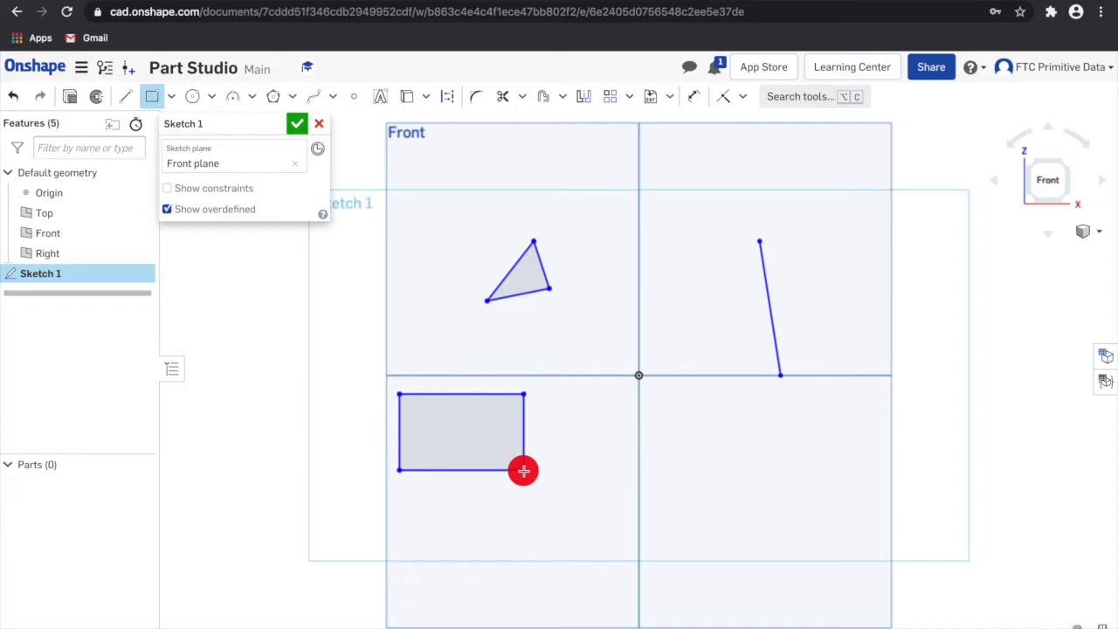
Step: Add a center-point rectangle sized 30 wide by 10 tall
left_click(714, 434)
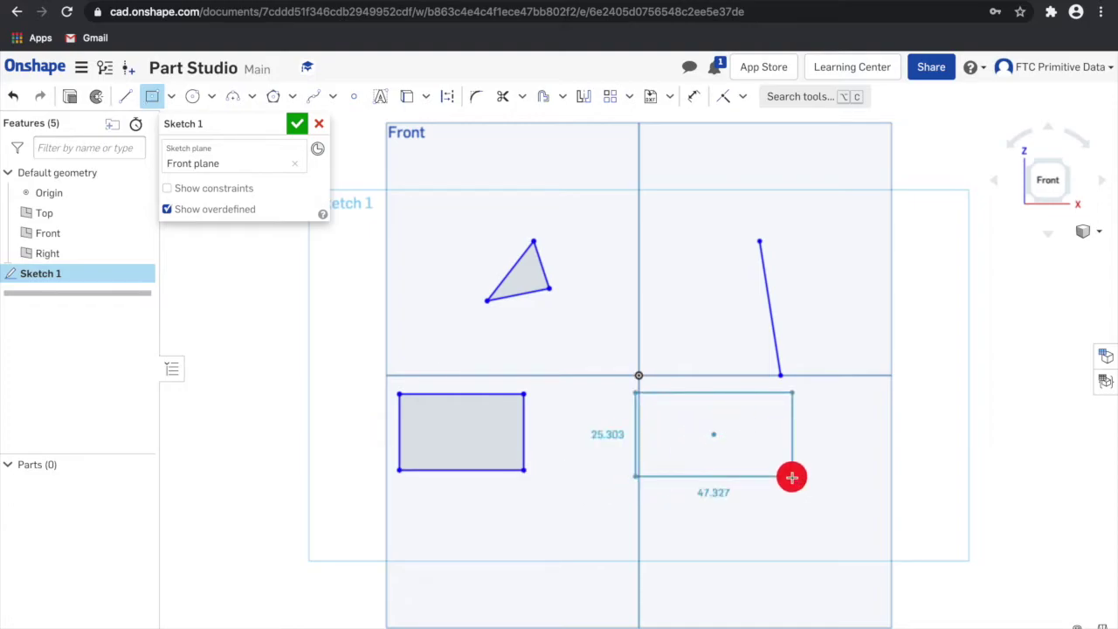
left_click(791, 477)
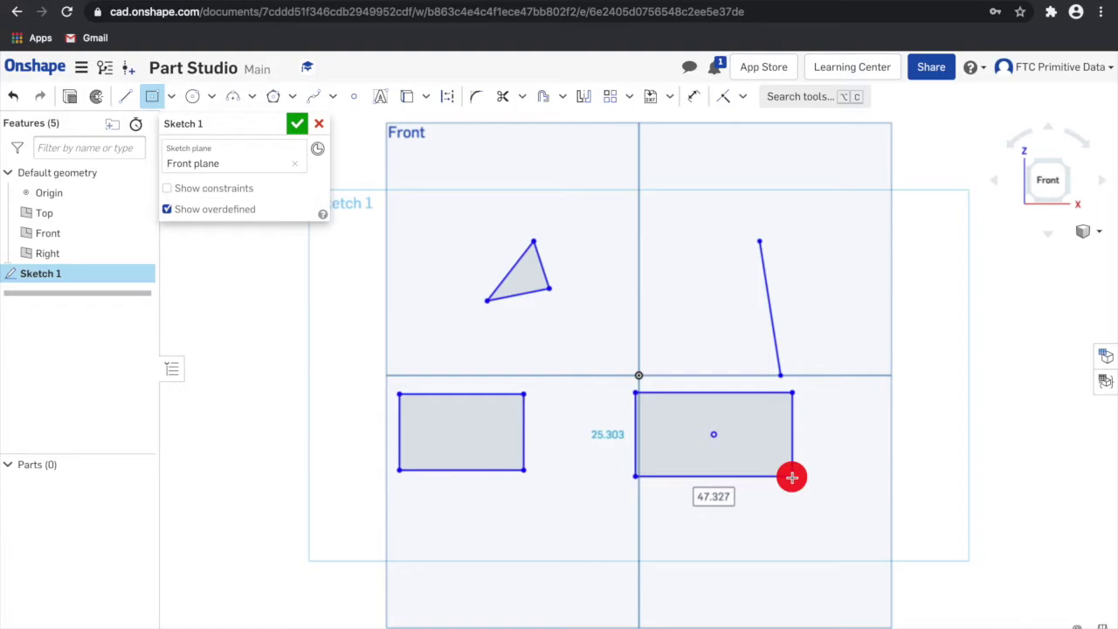
type("30")
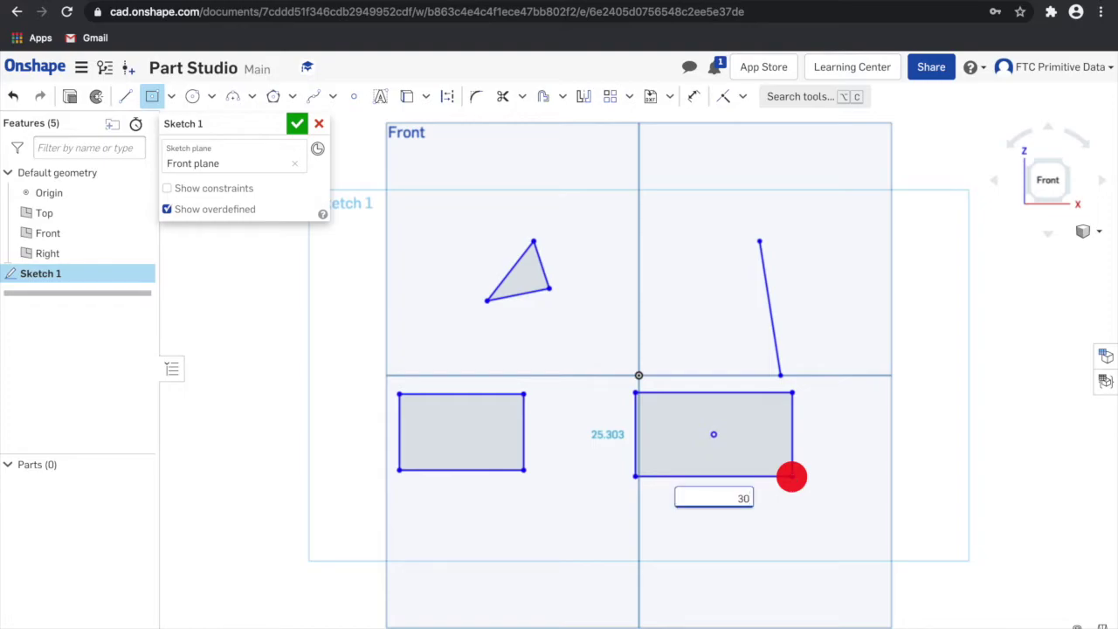
key("Return")
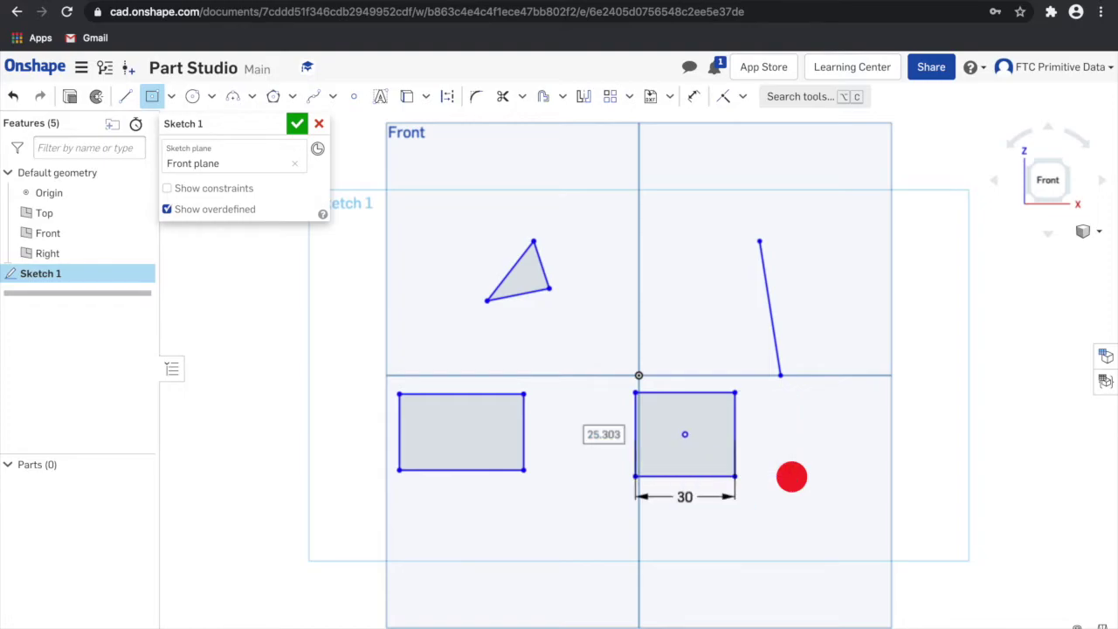
type("10")
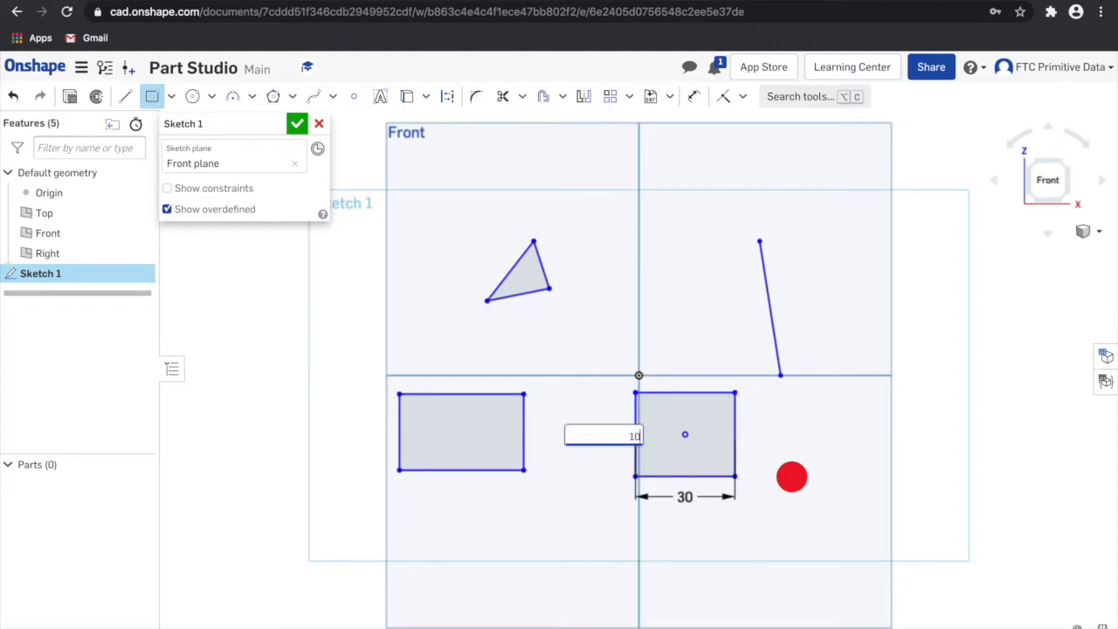
key("Return")
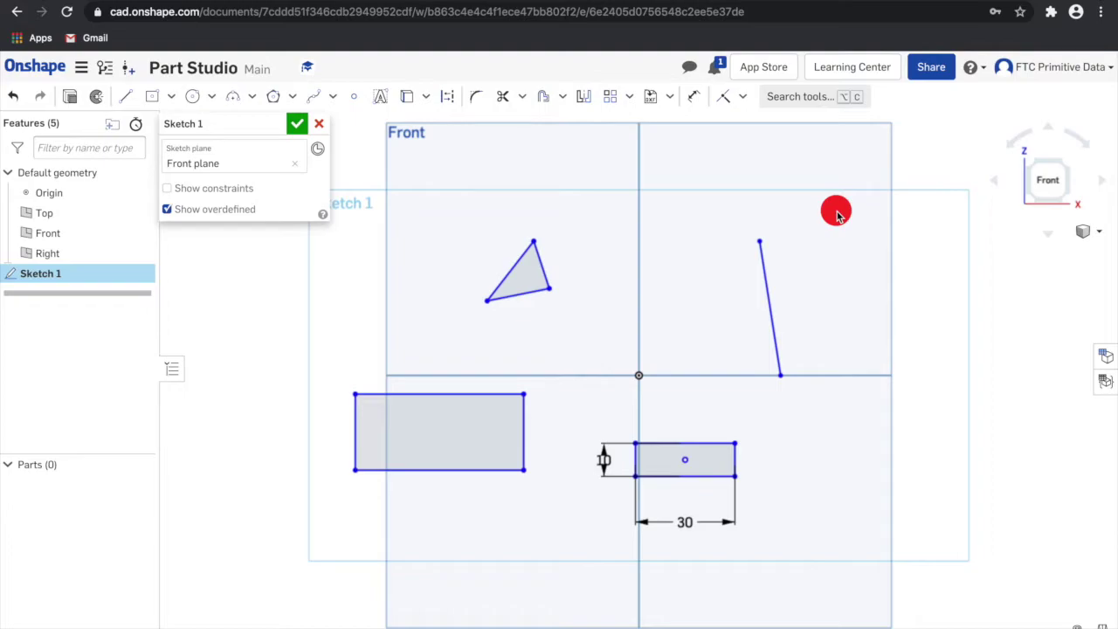
key("c")
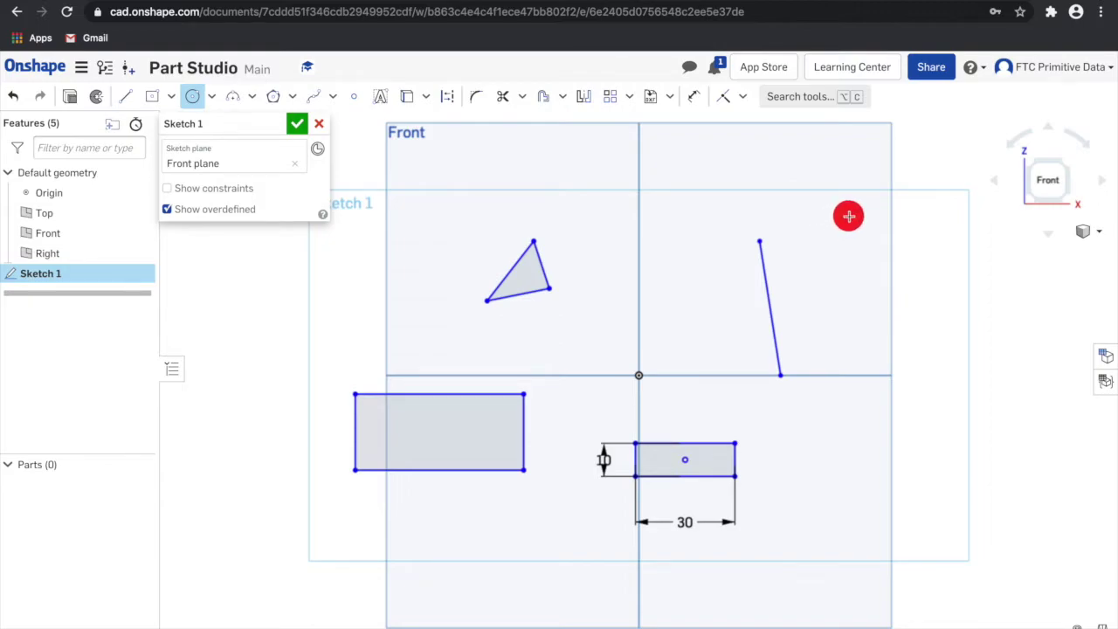
Step: Draw a 59.655-diameter circle in the upper right, meeting the slanted line's top
left_click(848, 216)
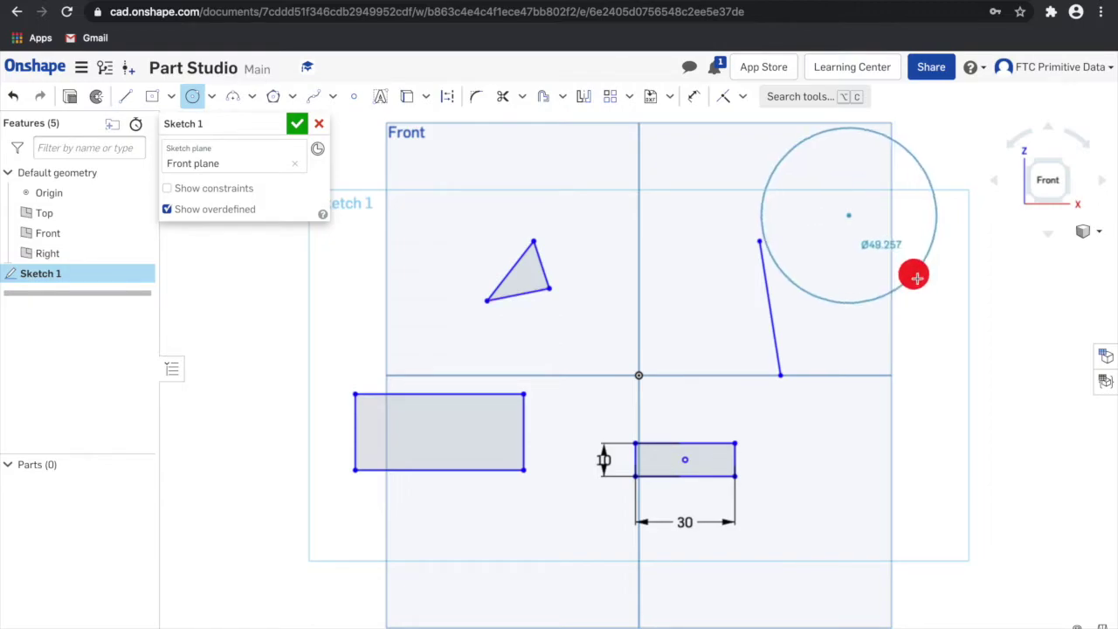
left_click(920, 285)
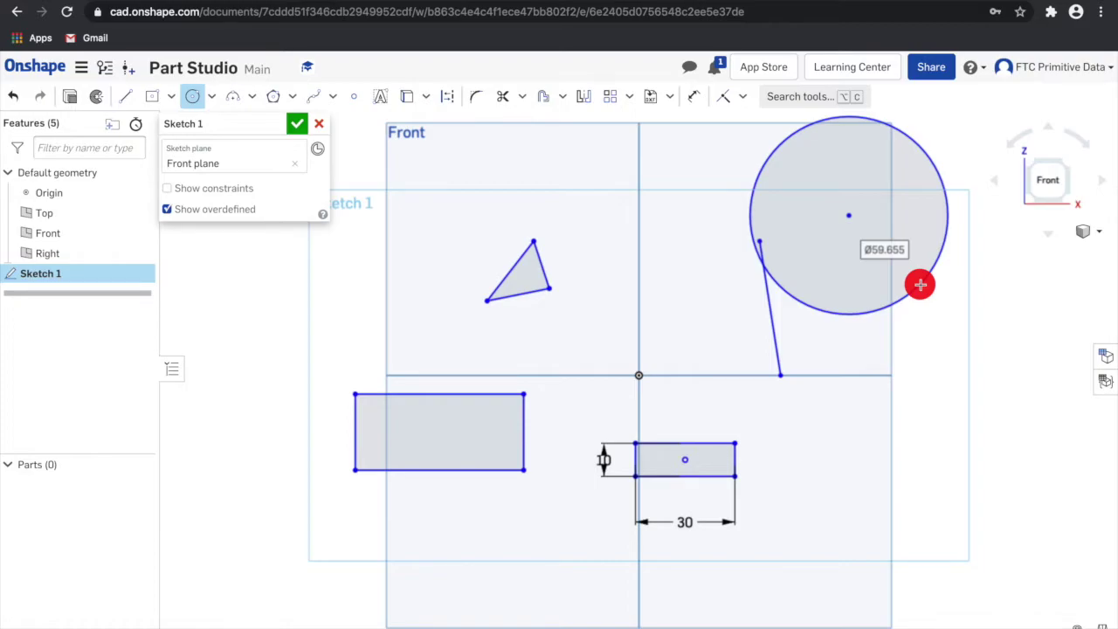
Step: Draw a three-point arc of radius 27.978 to the lower right of the origin
key("a")
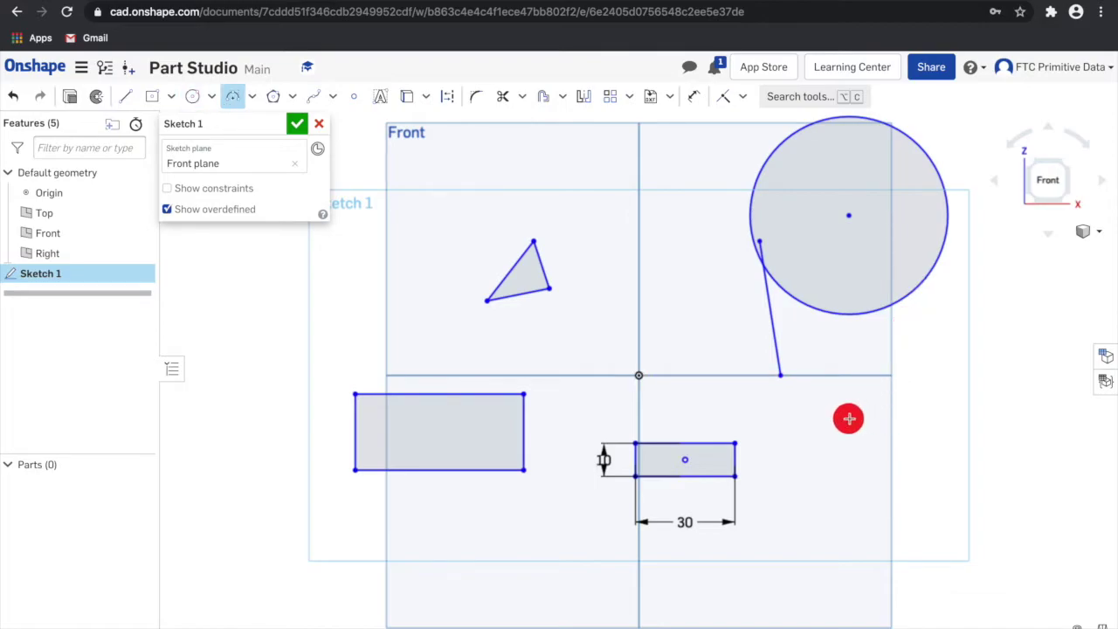
left_click(848, 419)
left_click(1021, 435)
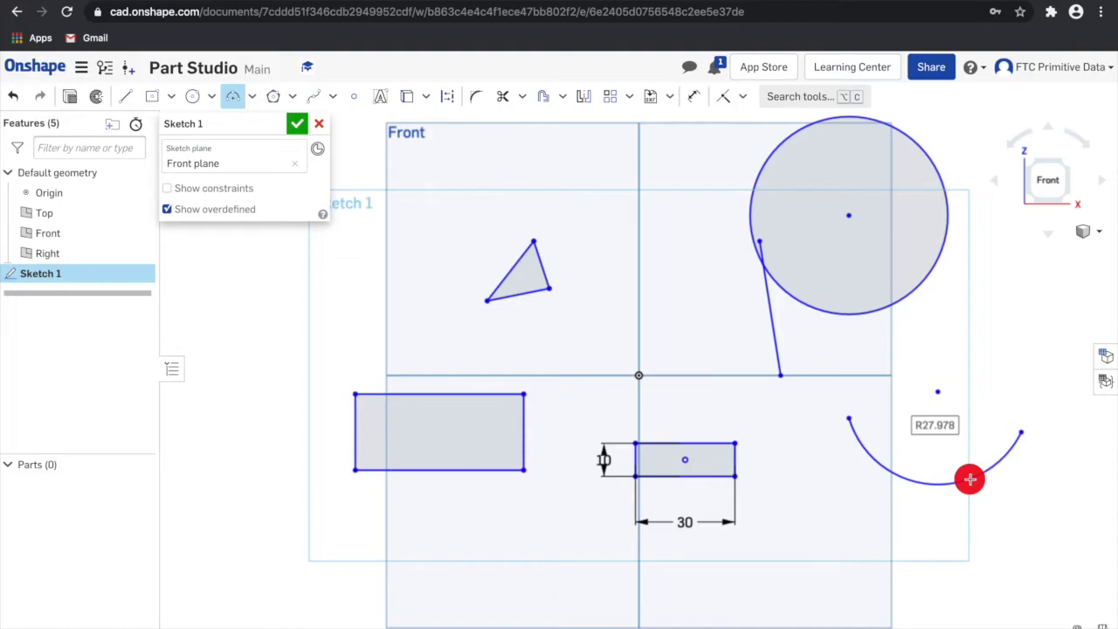
left_click(970, 479)
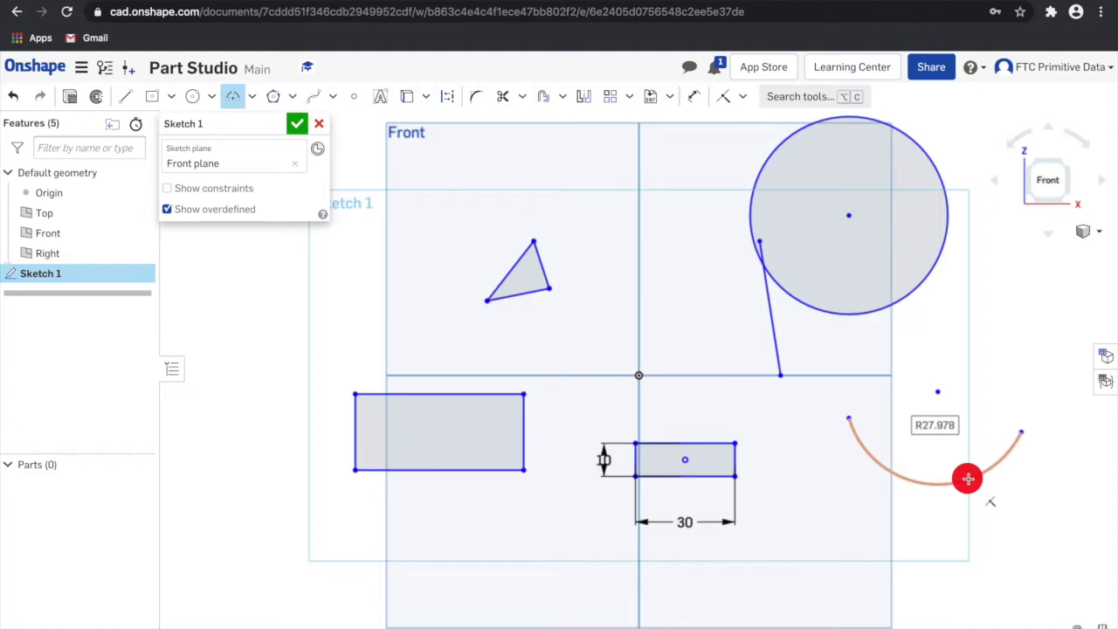
left_click(968, 478)
key("u")
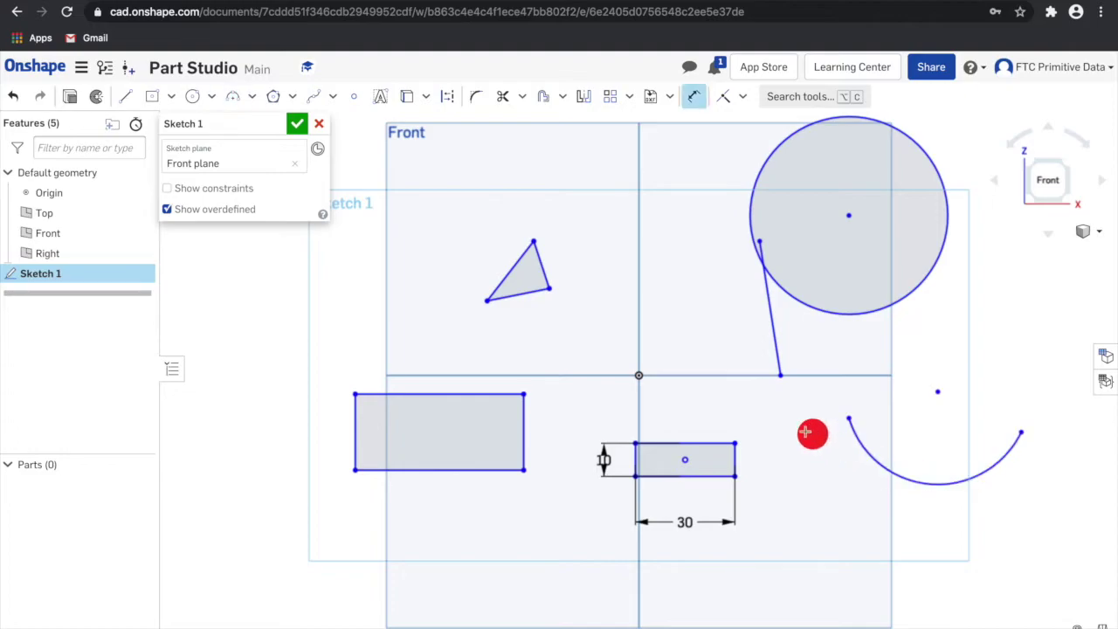
Step: Dimension the slanted line's length and set it to 1in (25.4 mm)
left_click(774, 347)
left_click(686, 336)
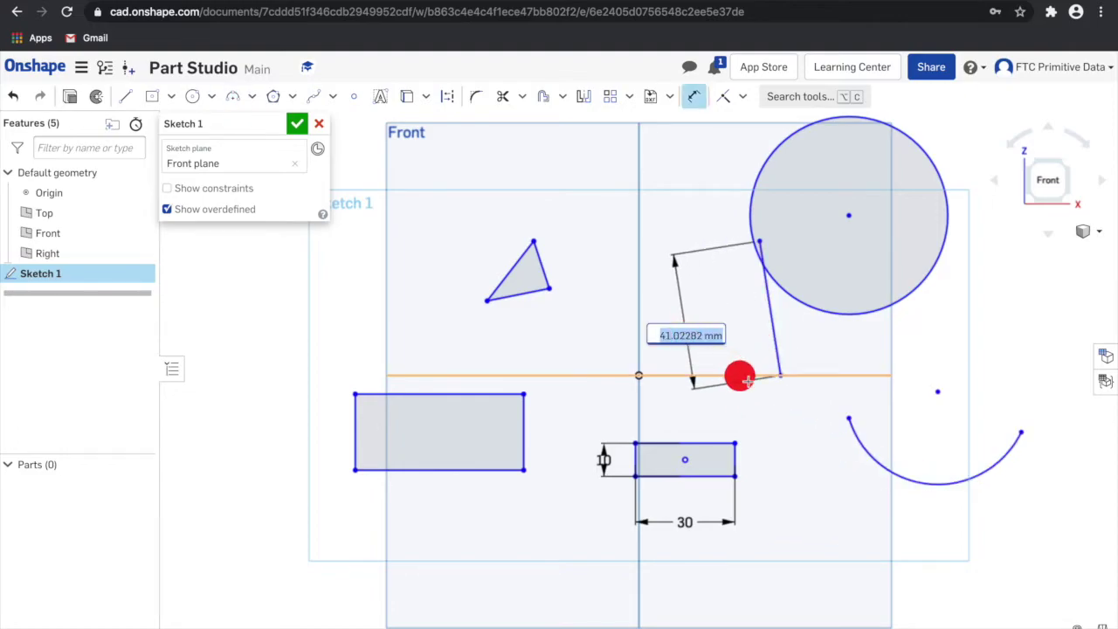
left_click(805, 429)
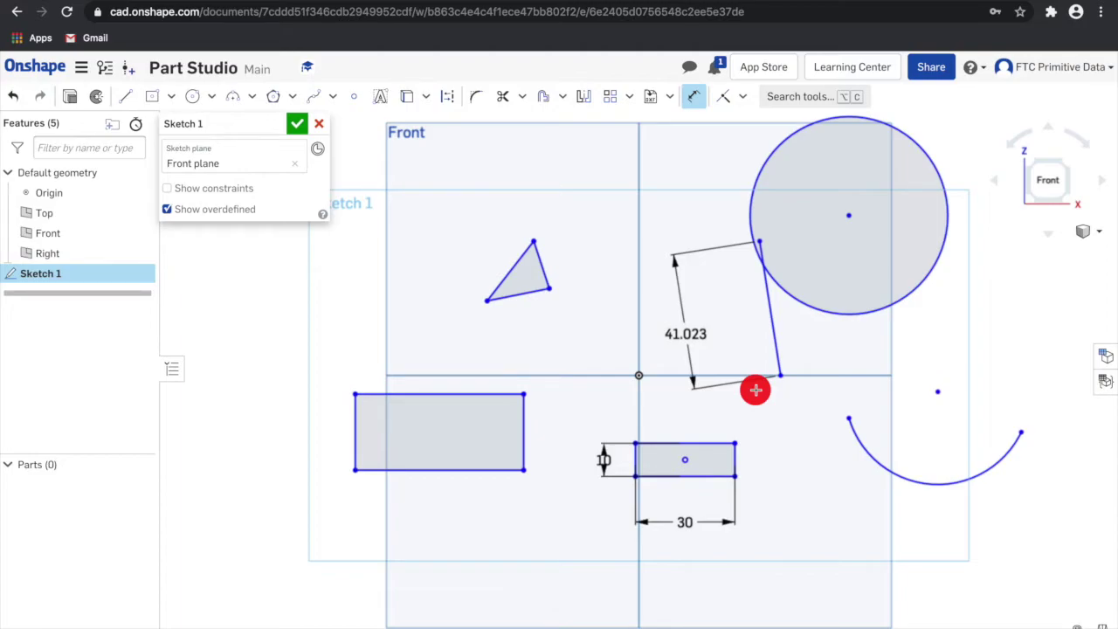
double_click(700, 338)
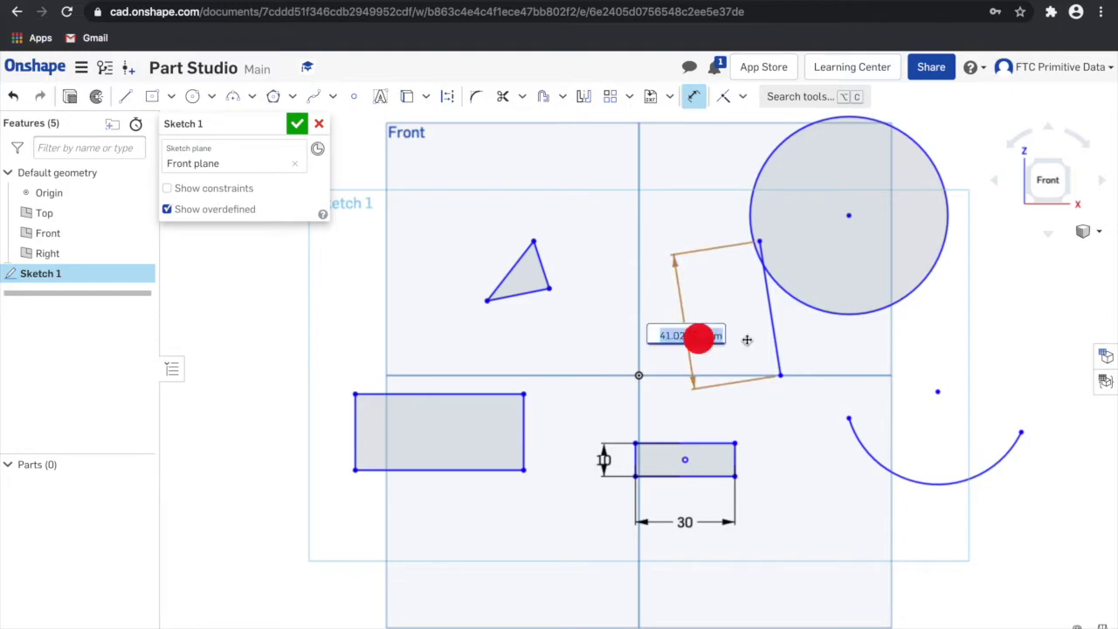
key("BackSpace")
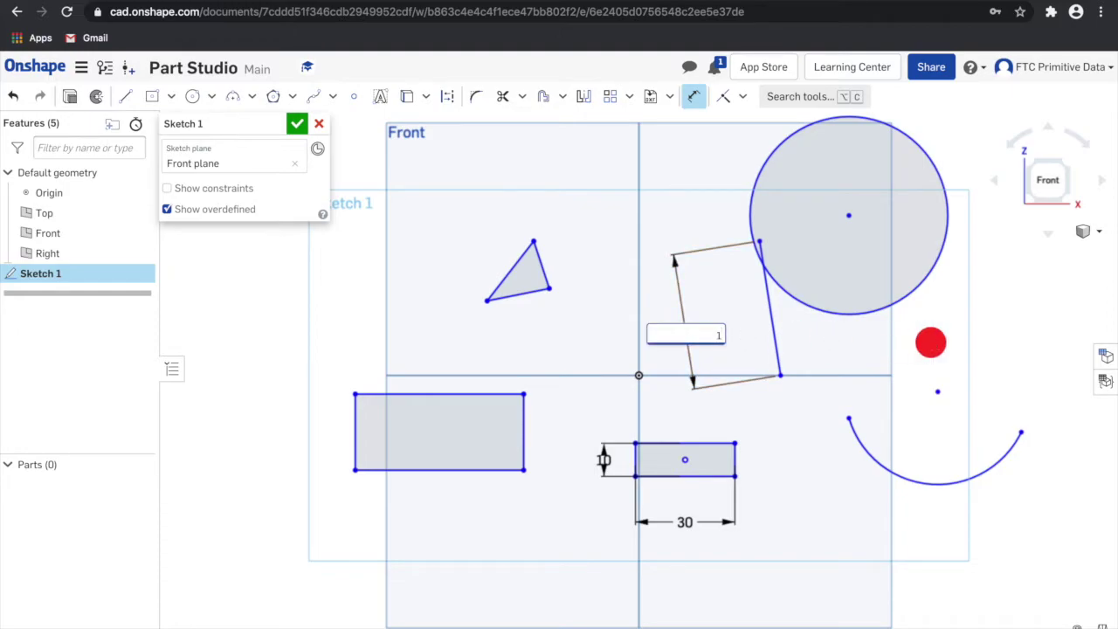
type("1in")
key("Return")
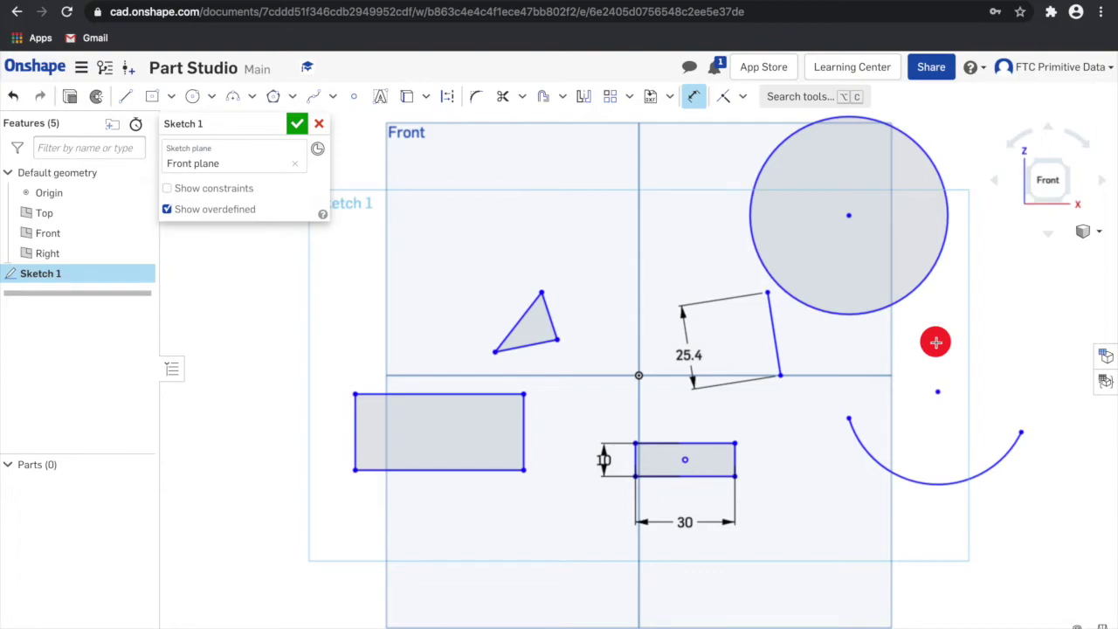
Step: Give the circle a diameter dimension of 60
left_click(752, 213)
left_click(623, 200)
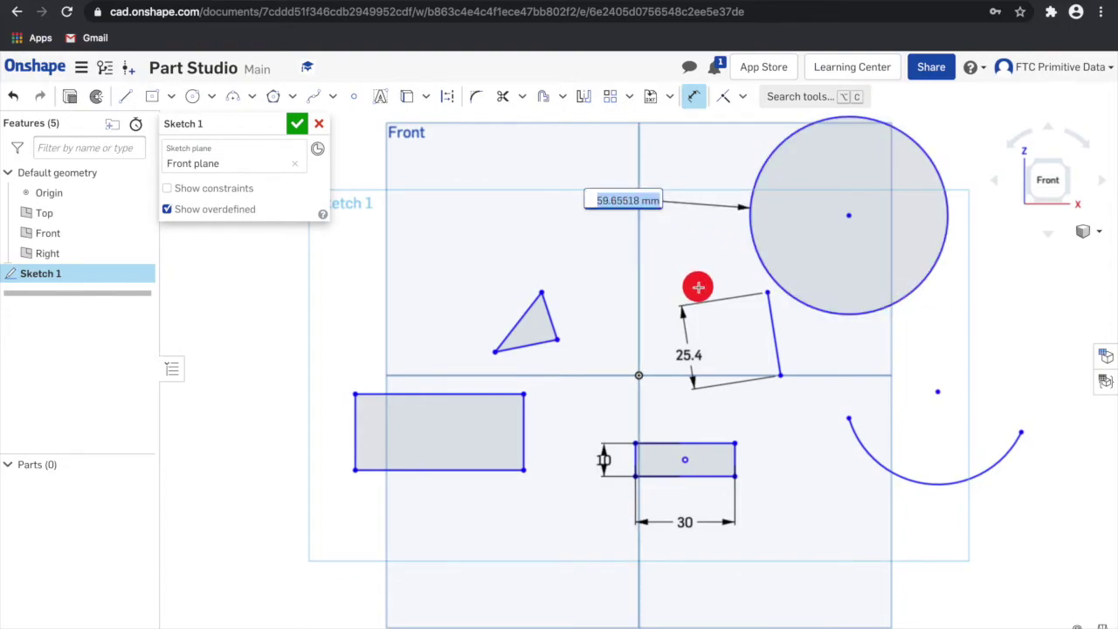
type("60")
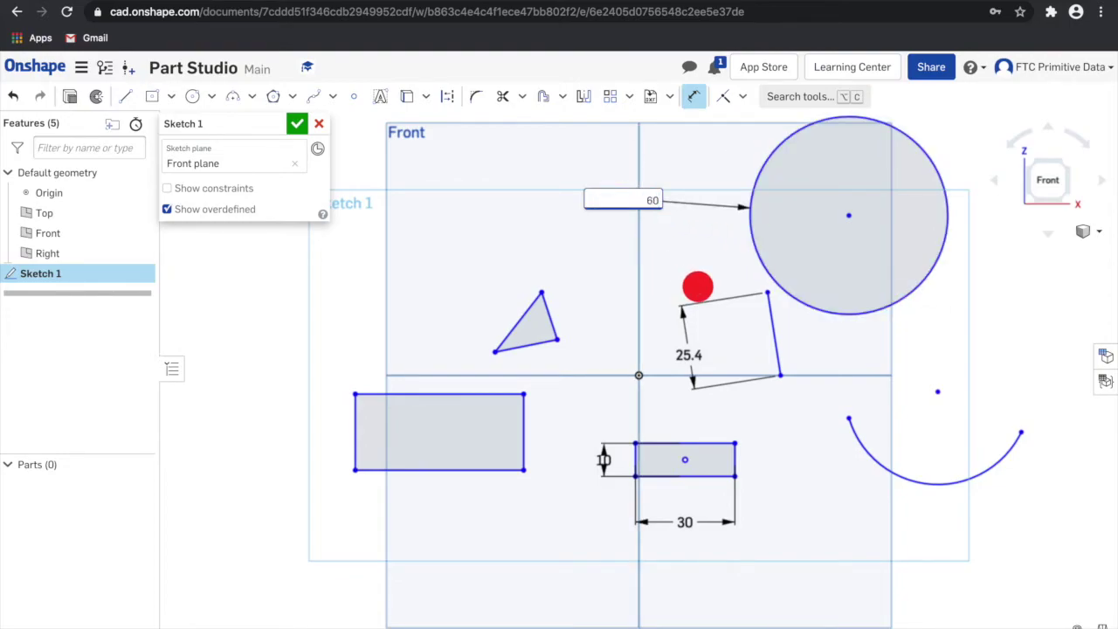
key("Return")
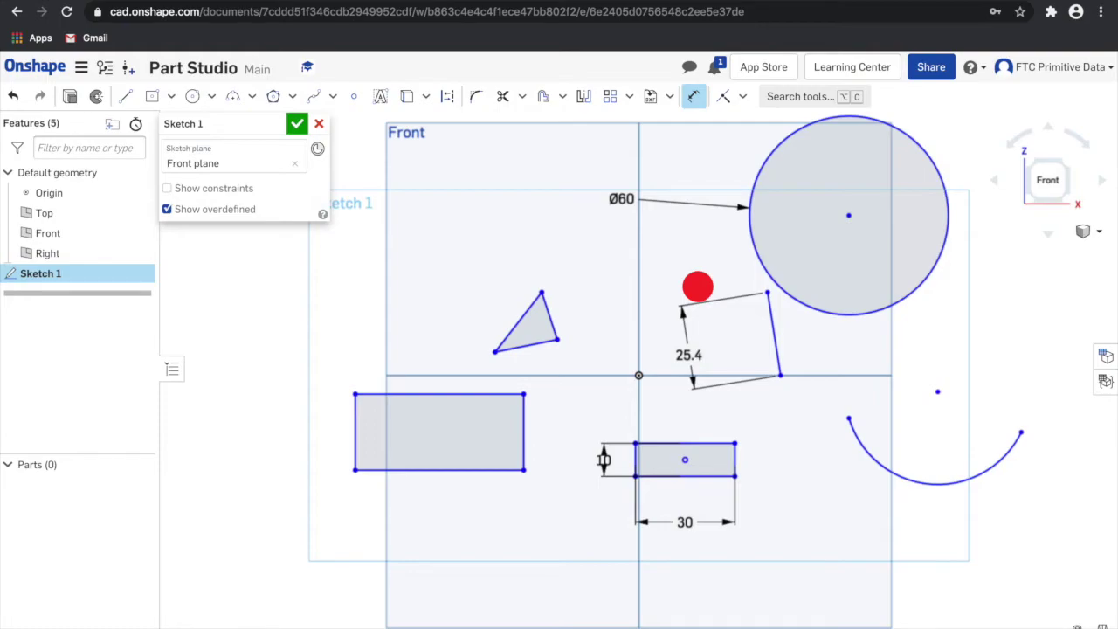
Step: Space the left rectangle 40 mm from the small rectangle
left_click(522, 458)
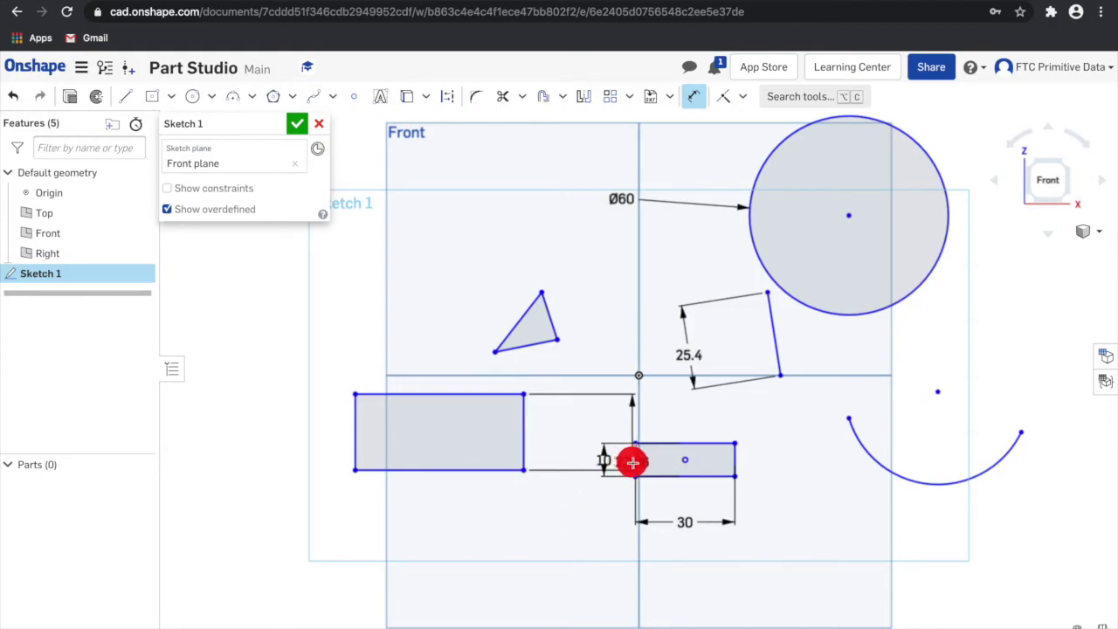
left_click(635, 460)
left_click(582, 569)
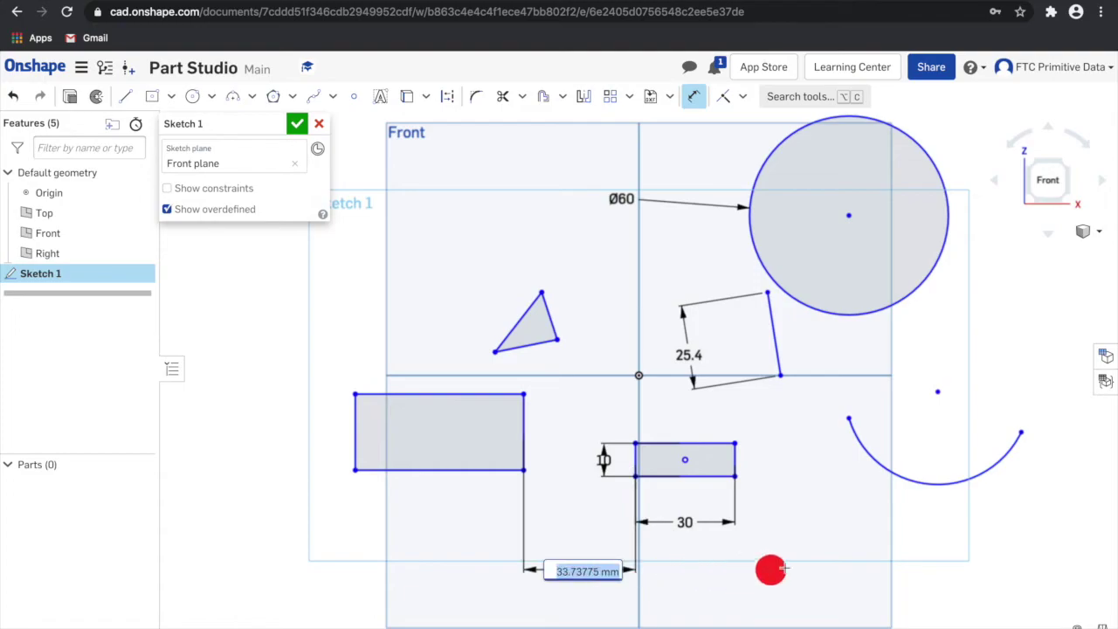
type("40")
key("Return")
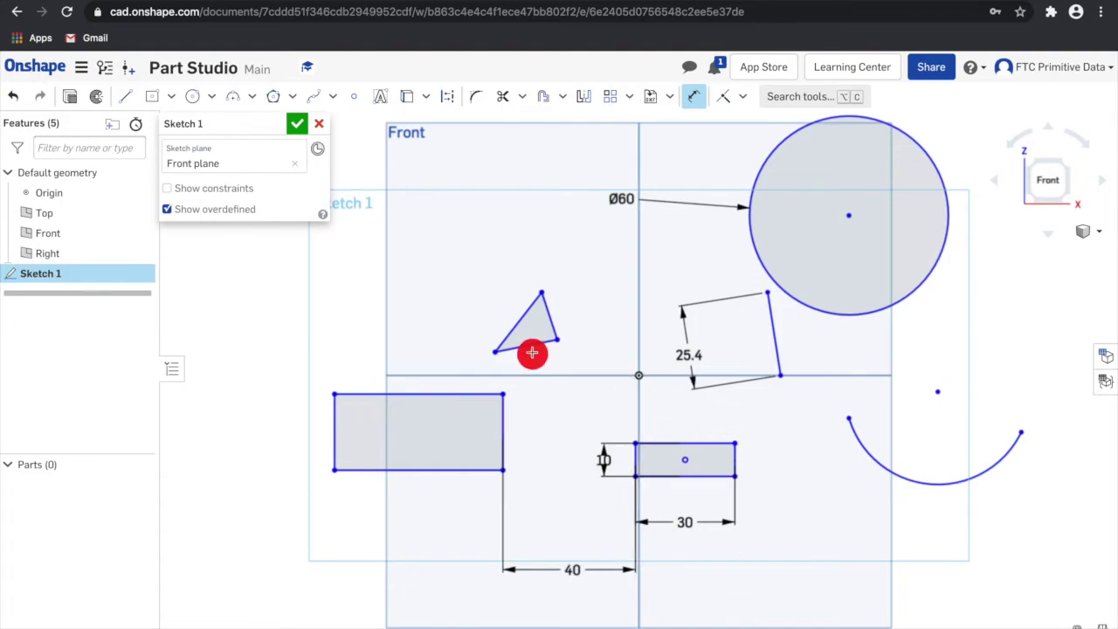
Step: Add a 40.764° angle dimension between two of the triangle's edges
left_click(516, 326)
left_click(531, 343)
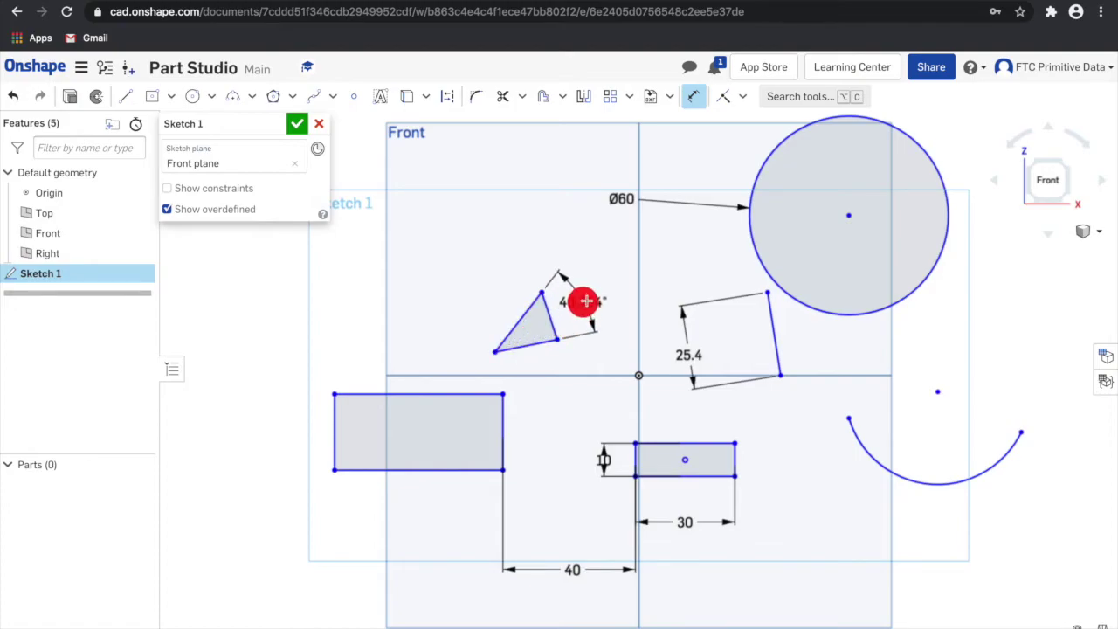
left_click(586, 298)
key("Return")
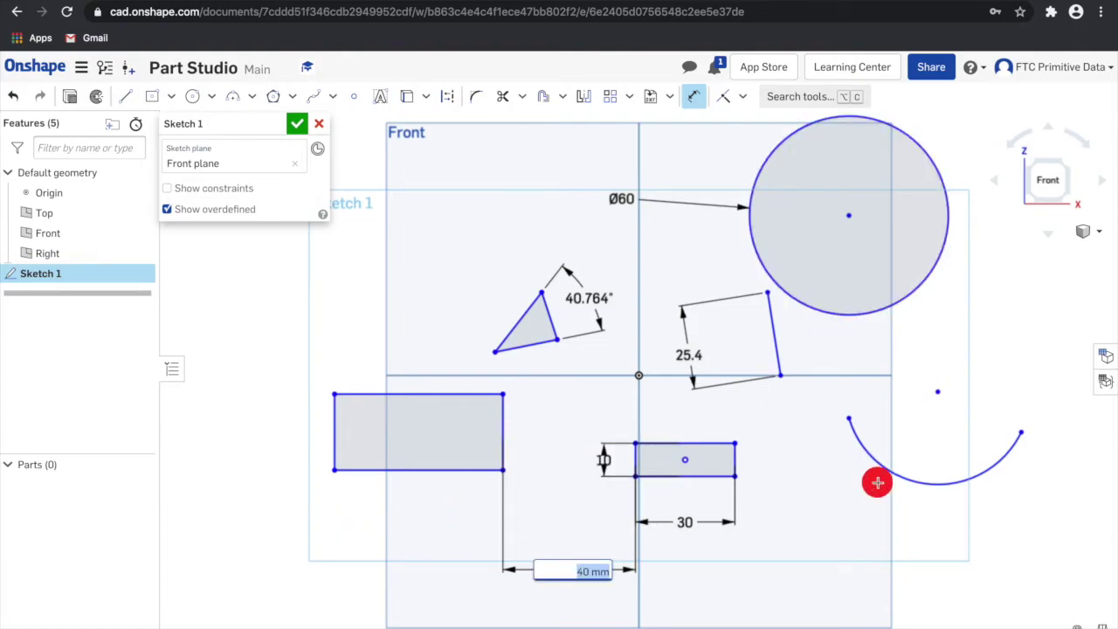
Step: Change the rectangle spacing dimension from 40 to 30 mm, then delete it
key("BackSpace")
type("30")
key("Return")
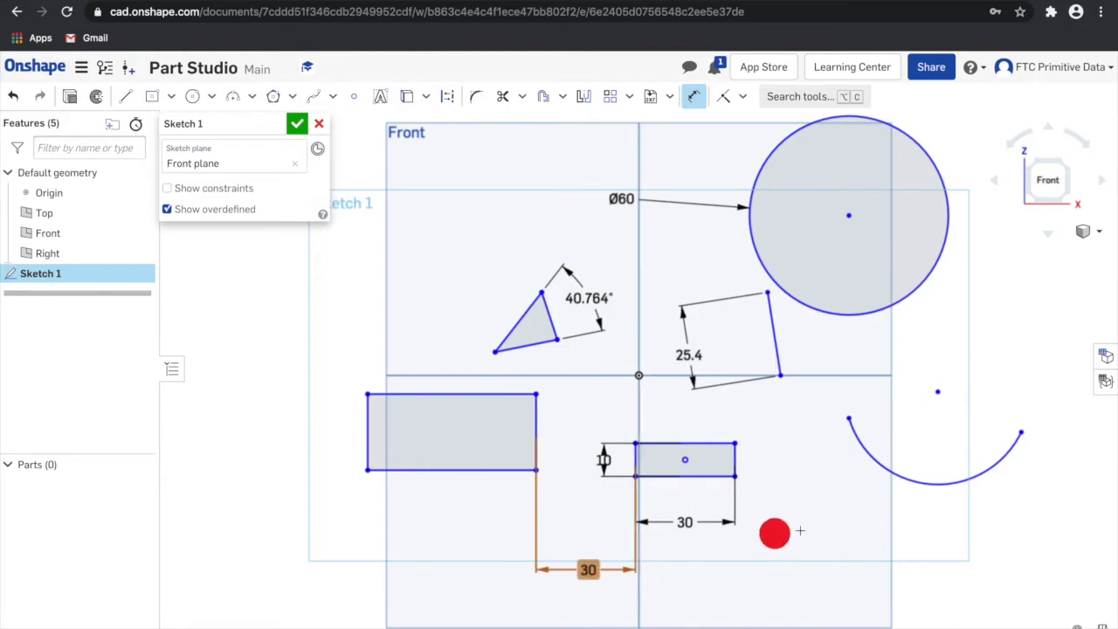
key("Delete")
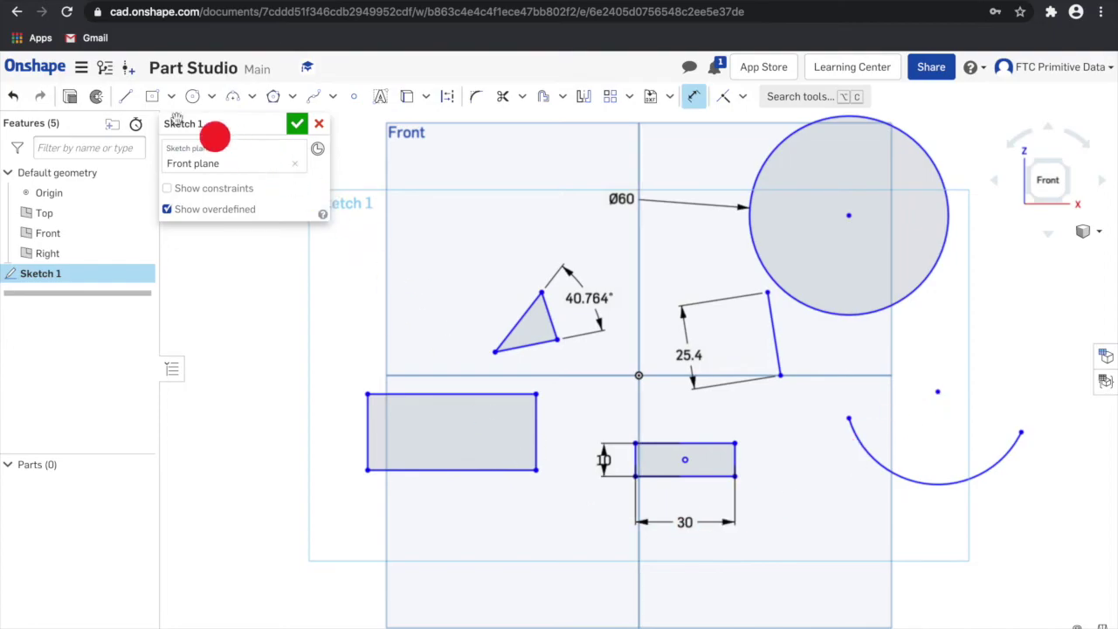
Step: Draw a straight line between the arc's two ends to close the half-moon and finish the sketch
left_click(121, 103)
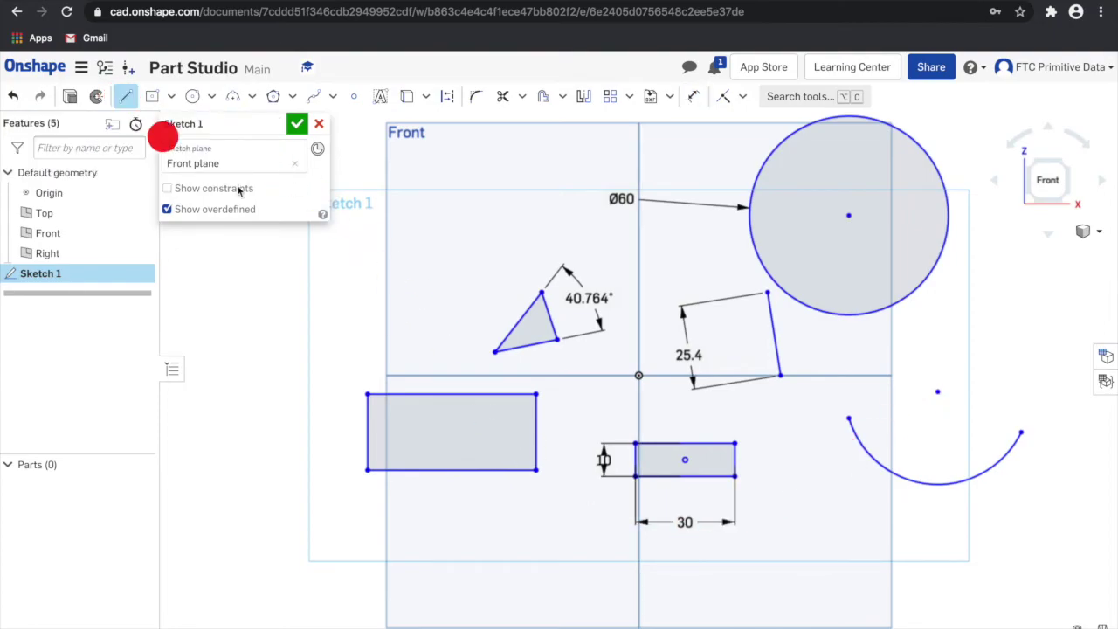
left_click(849, 418)
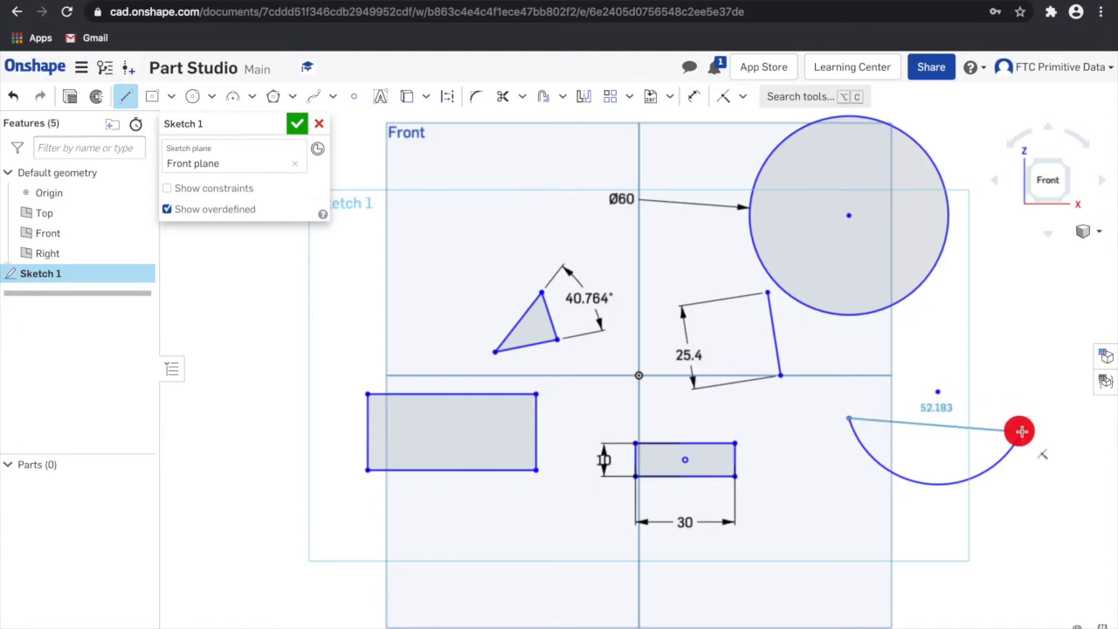
left_click(1022, 430)
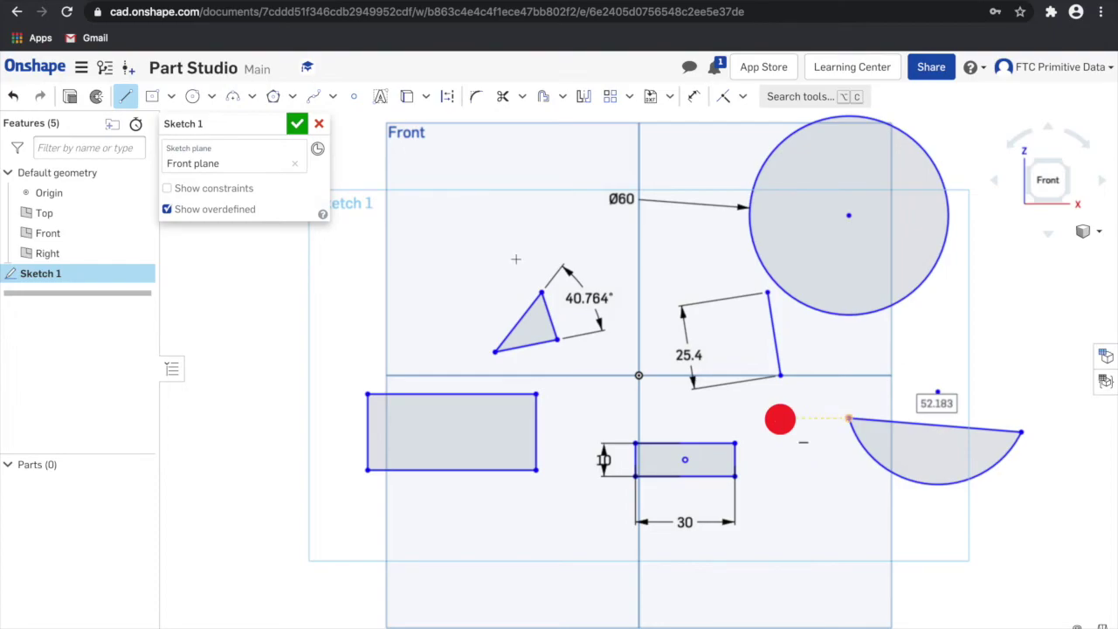
key("Return")
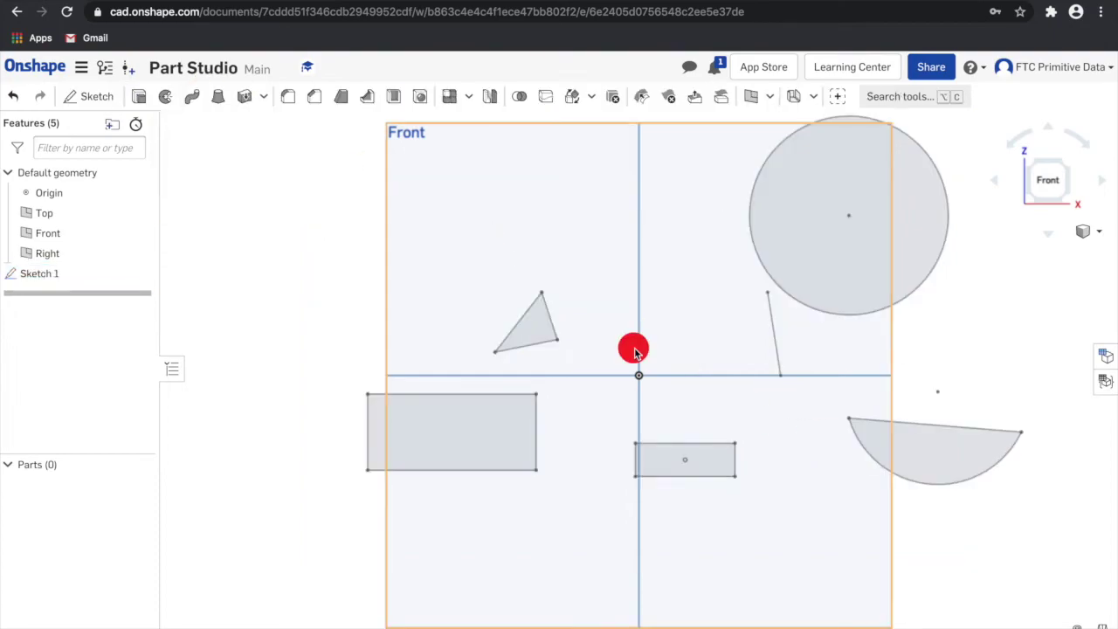
left_click(132, 103)
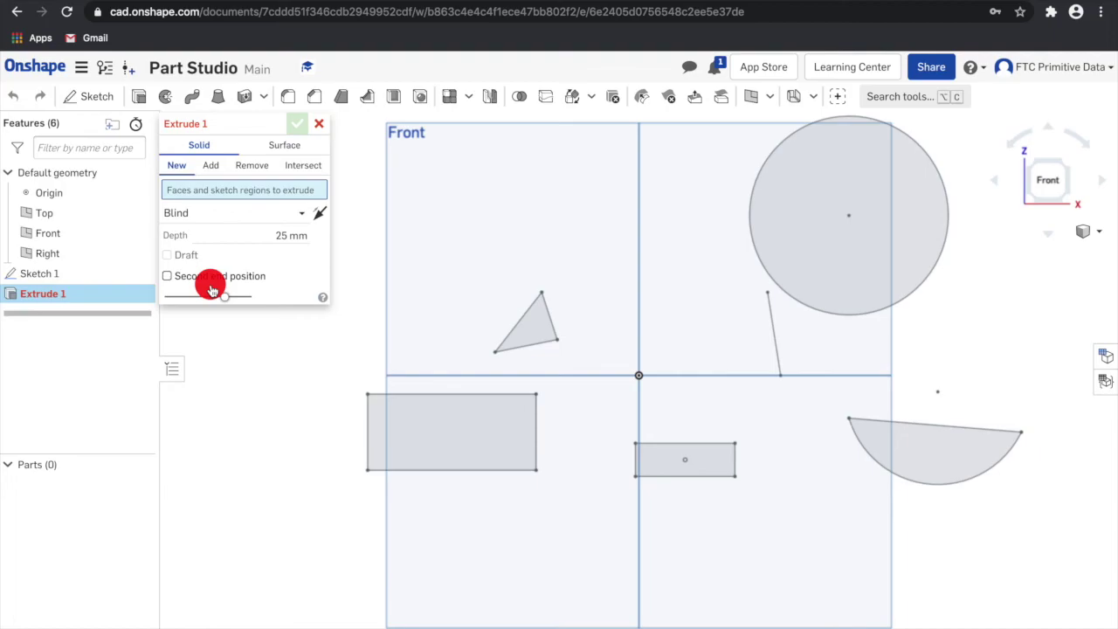
Step: Select the left rectangle, circle, half-moon, small rectangle and triangle regions and set extrude depth to 20 mm
left_click(434, 442)
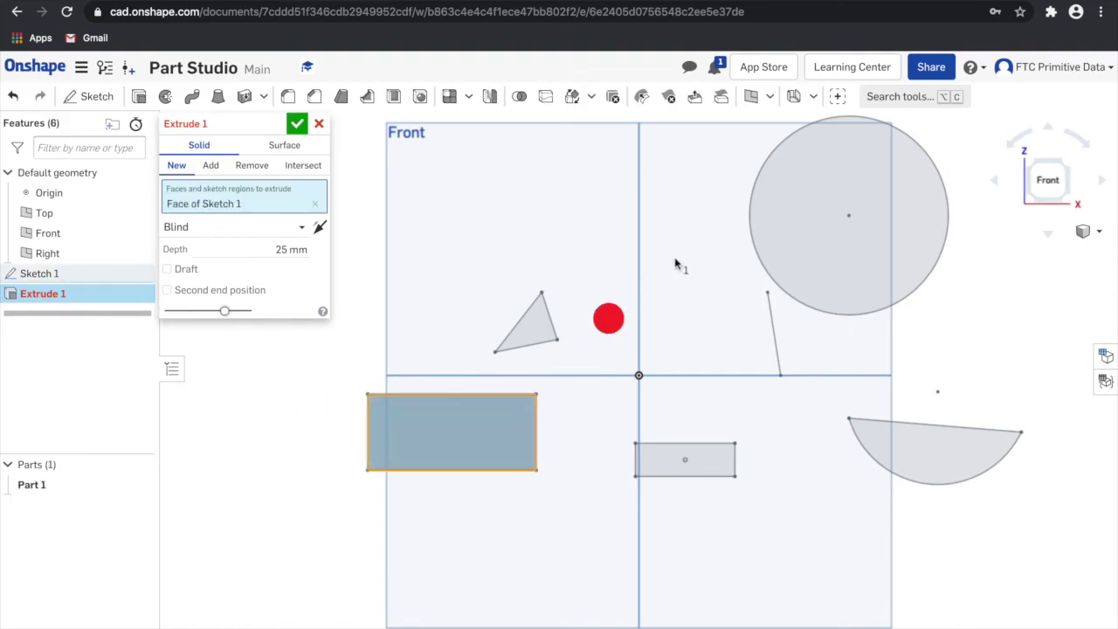
left_click(806, 227)
left_click(929, 443)
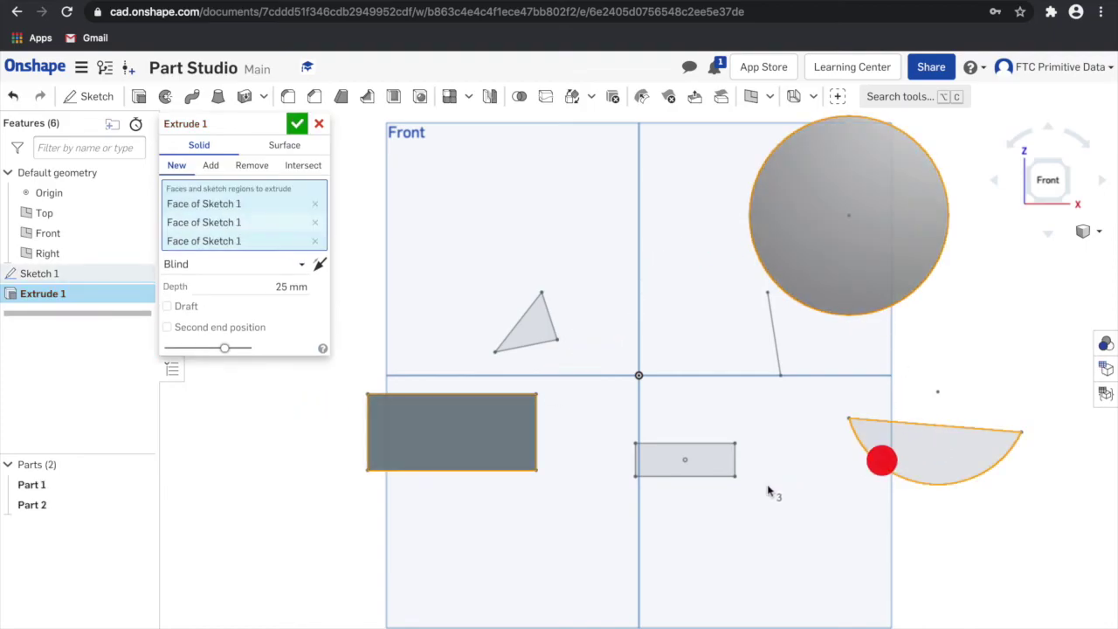
left_click(721, 464)
left_click(527, 325)
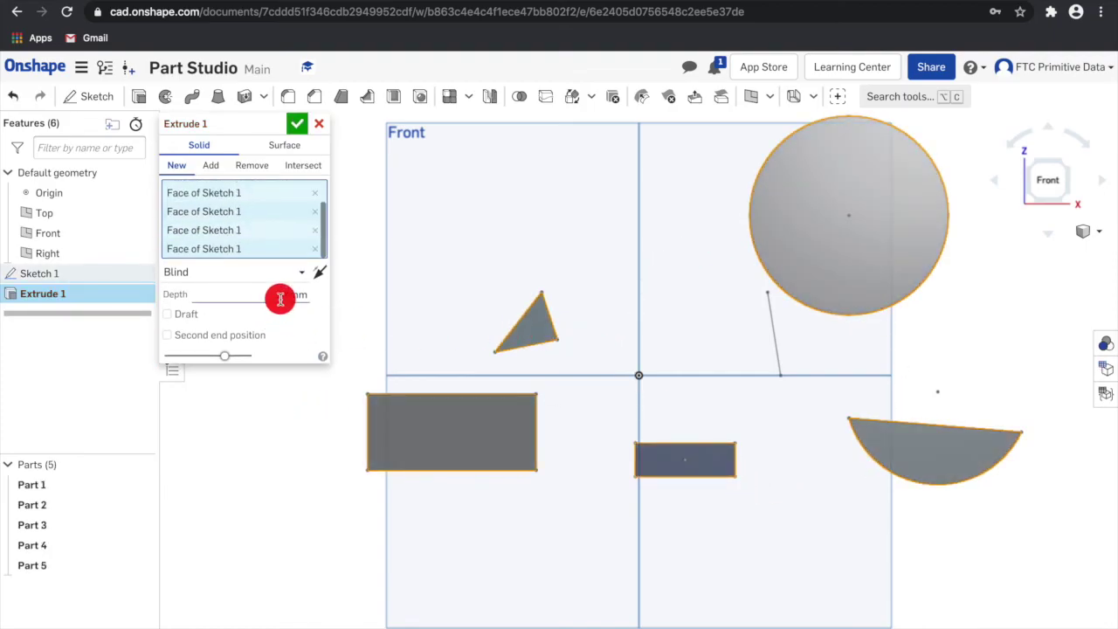
left_click(288, 295)
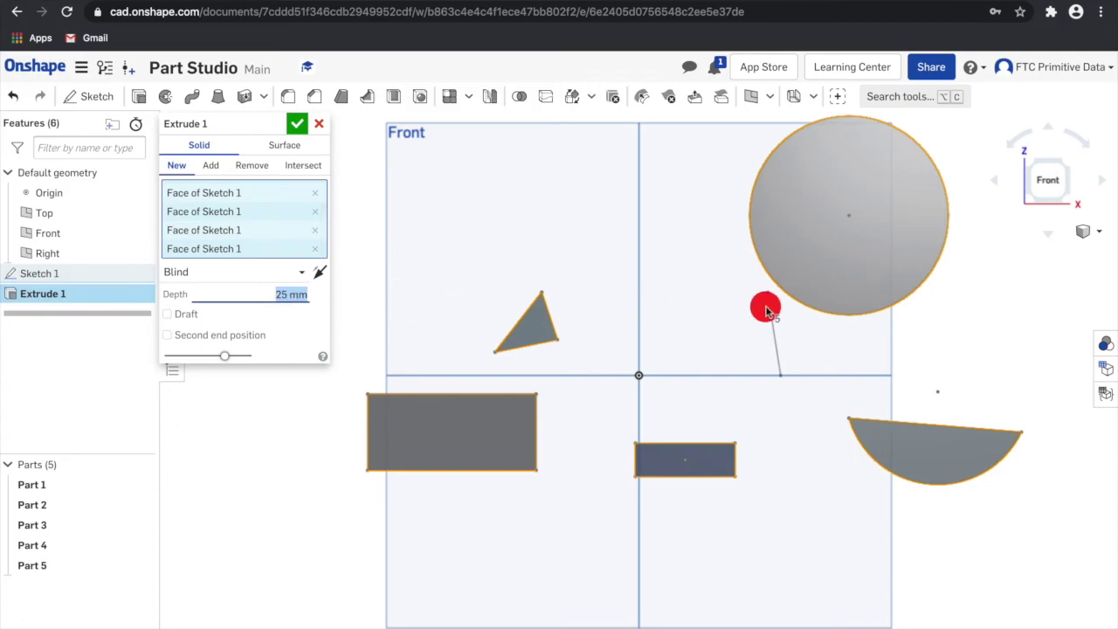
type("20")
key("Return")
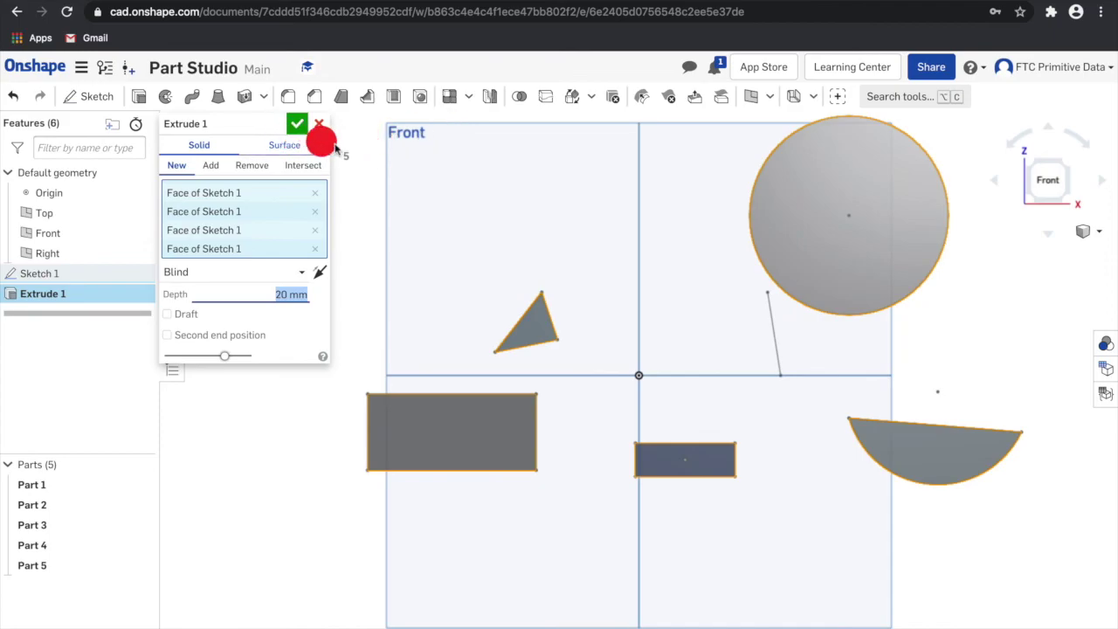
Step: Accept the 20 mm Extrude 1 feature to create Parts 1–5
left_click(297, 123)
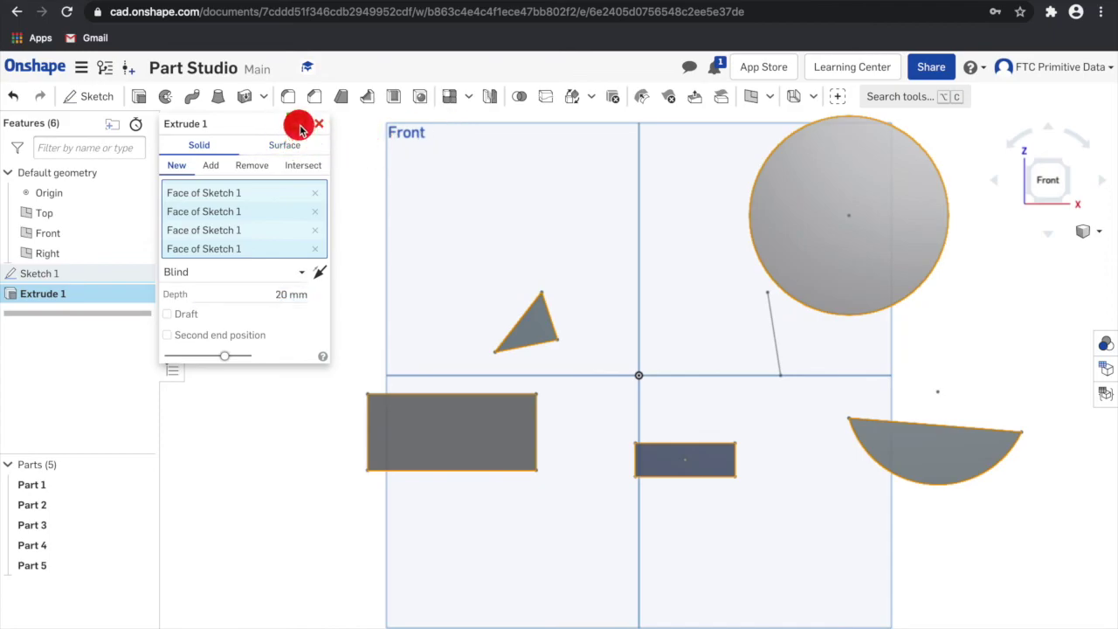